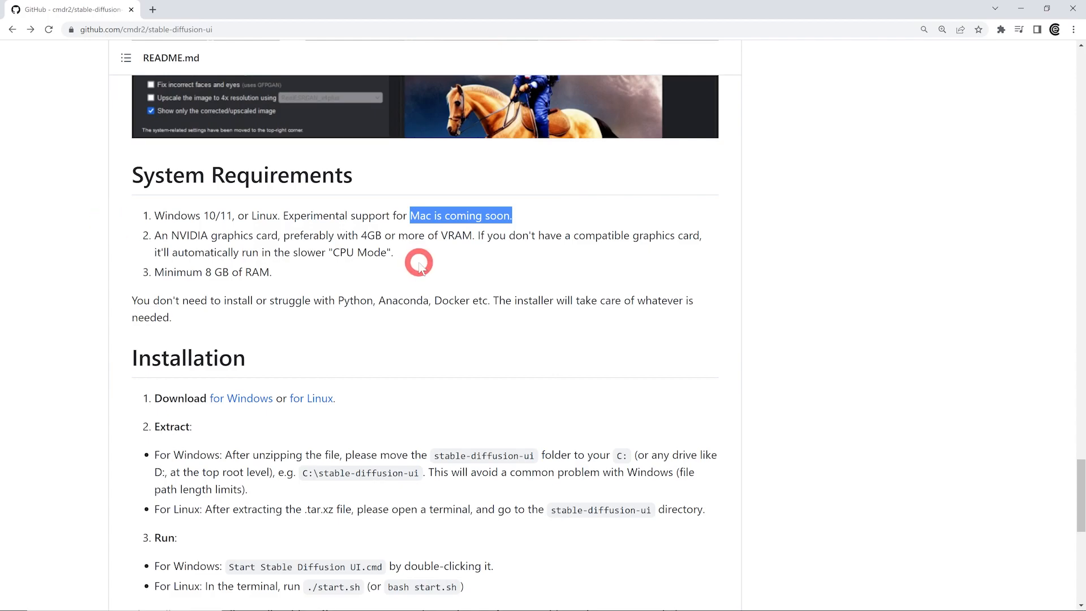
Examine the README's system requirements for graphics memory, CPU mode, RAM and what the installer handles
double_click(371, 236)
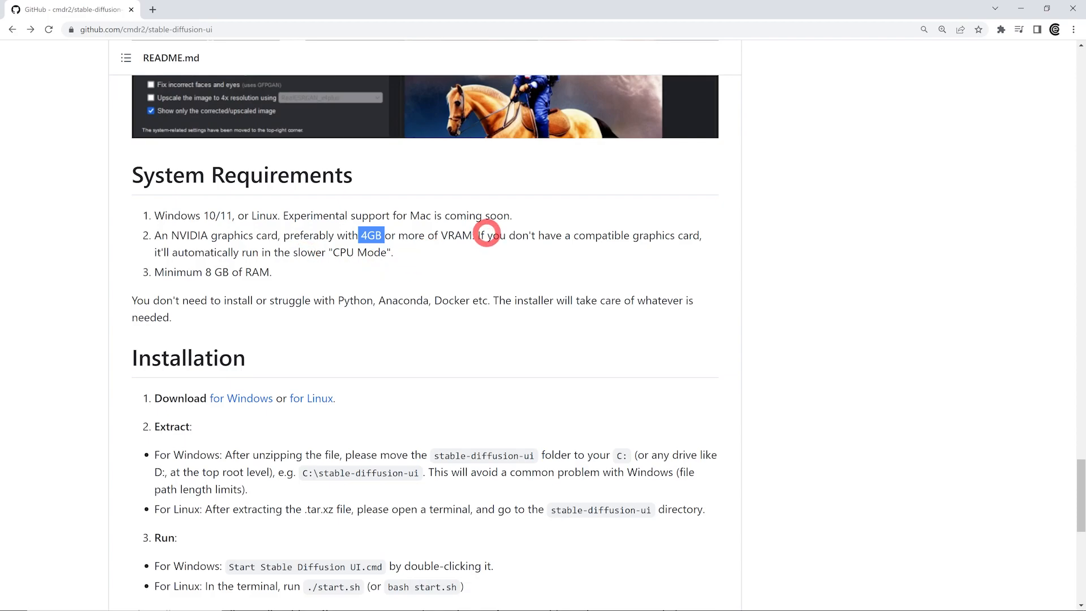
drag(477, 234, 748, 232)
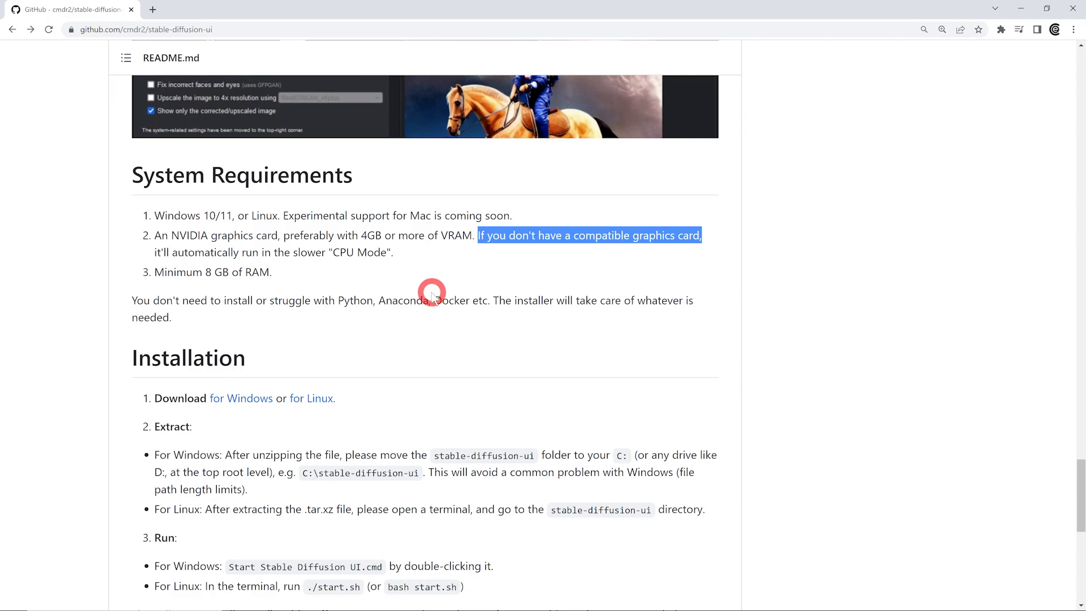
drag(388, 252, 332, 253)
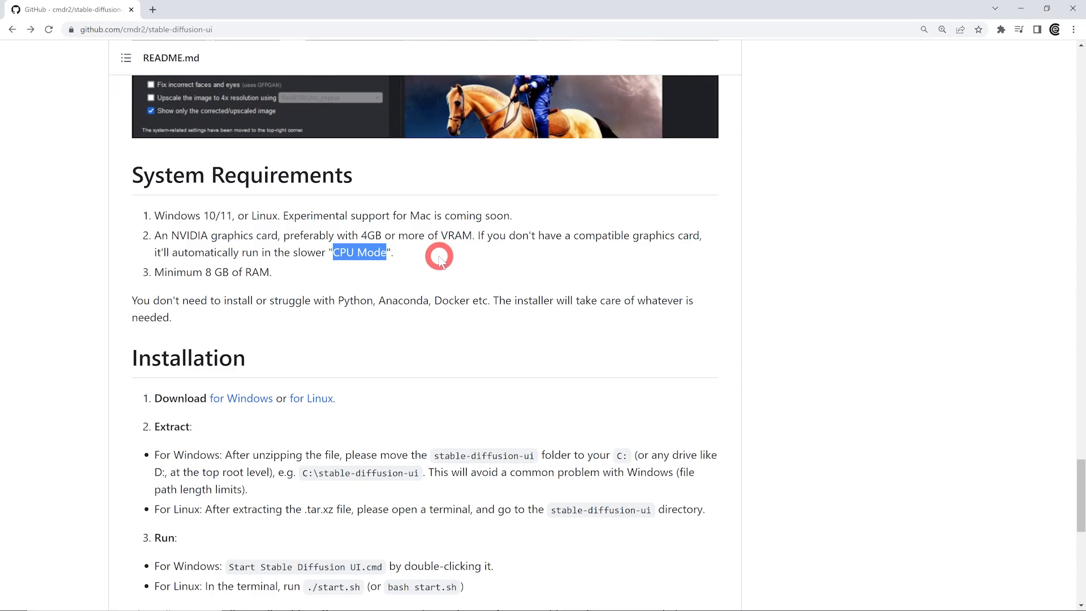
drag(271, 272, 205, 272)
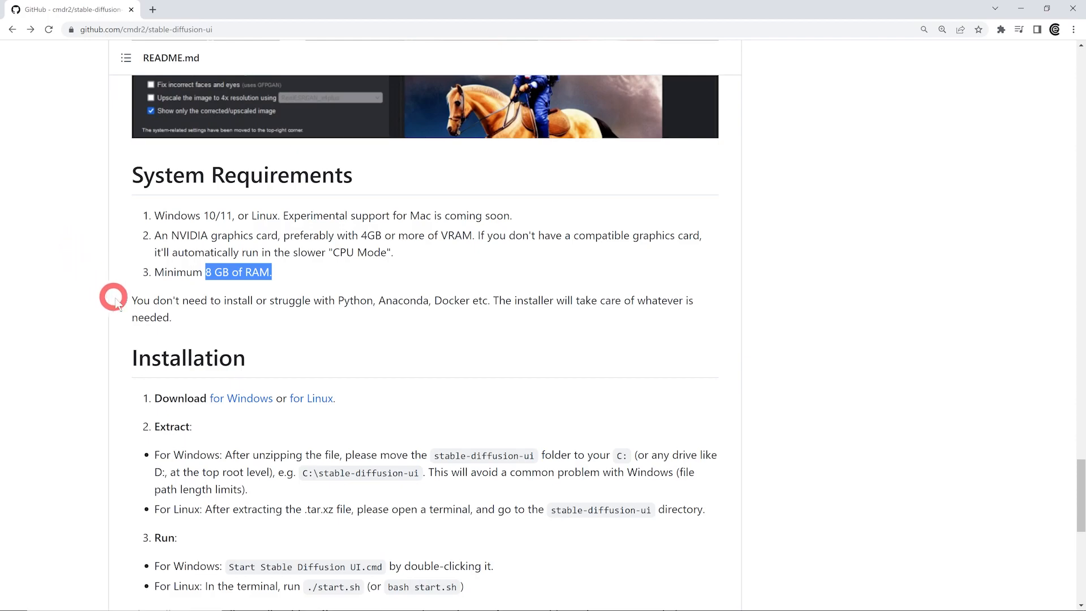
drag(343, 303, 750, 315)
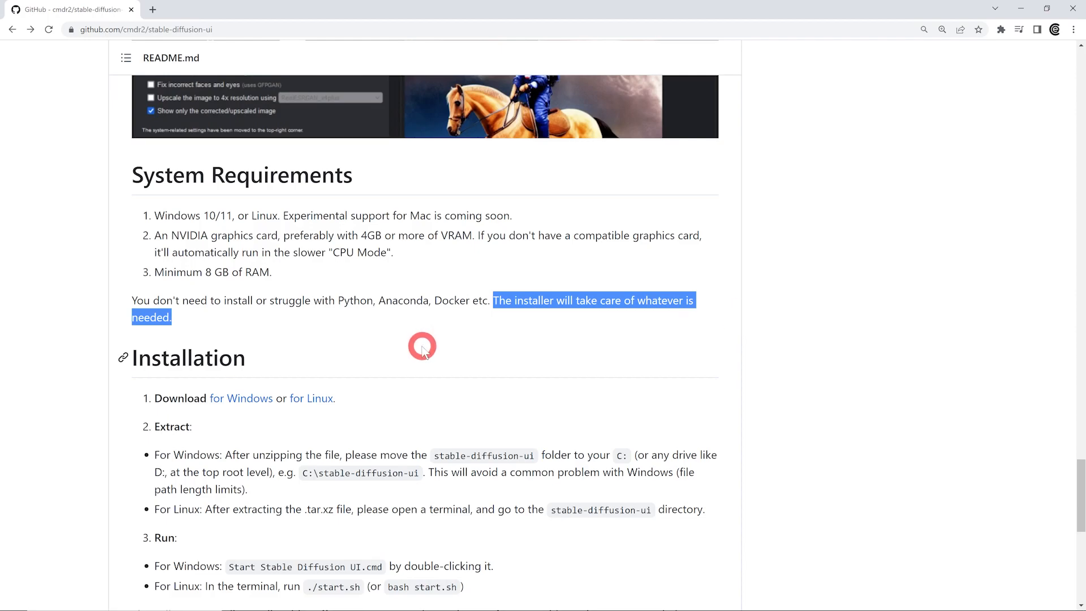
Open the installation section through the README's Windows download link
scroll(426, 341, up, 6)
scroll(433, 339, up, 20)
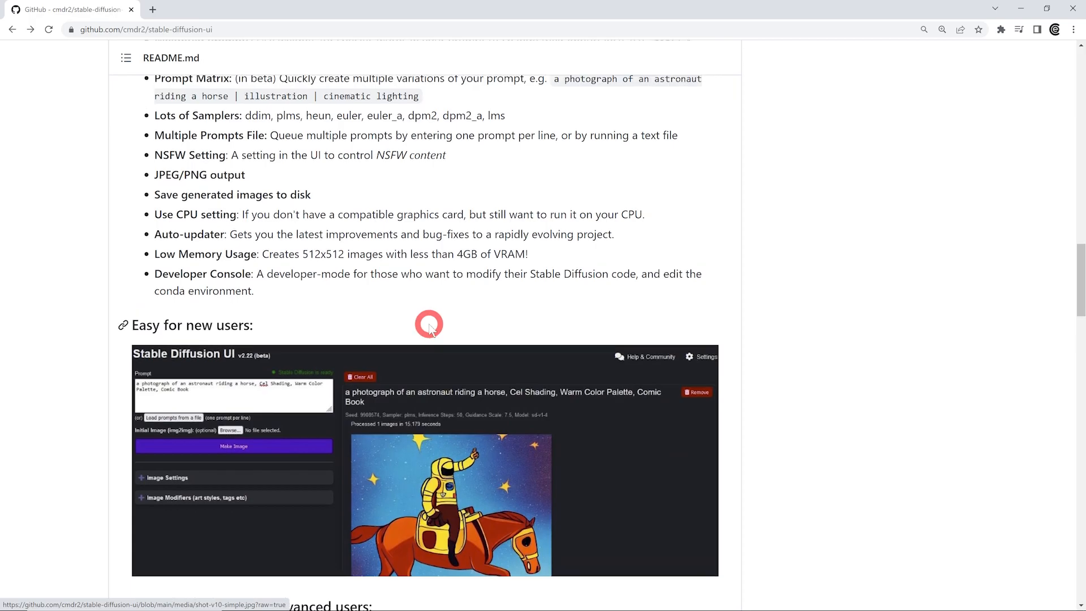
scroll(427, 319, up, 6)
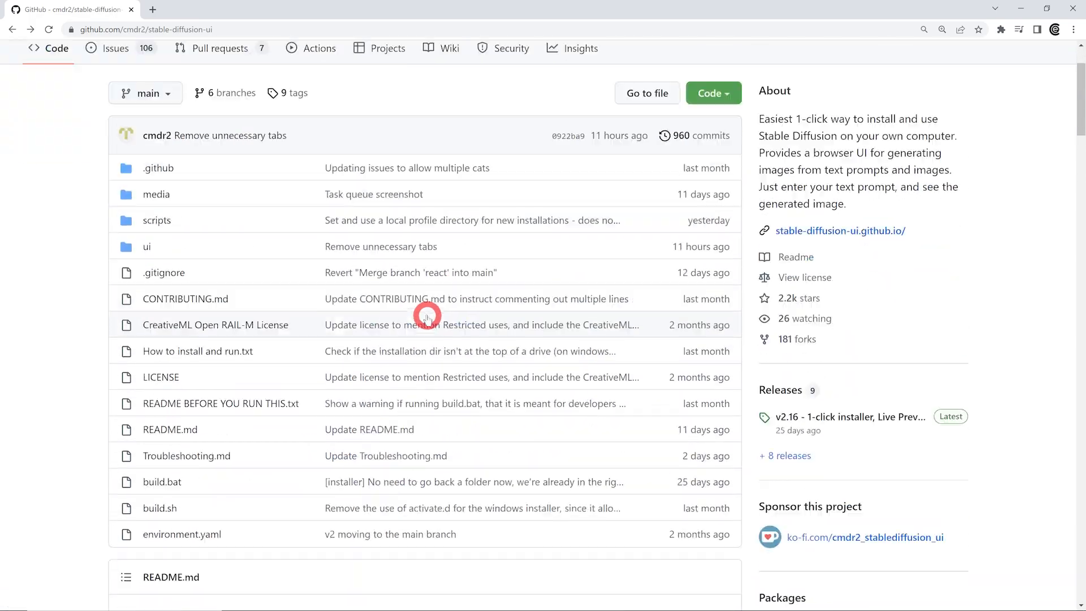
scroll(424, 311, down, 12)
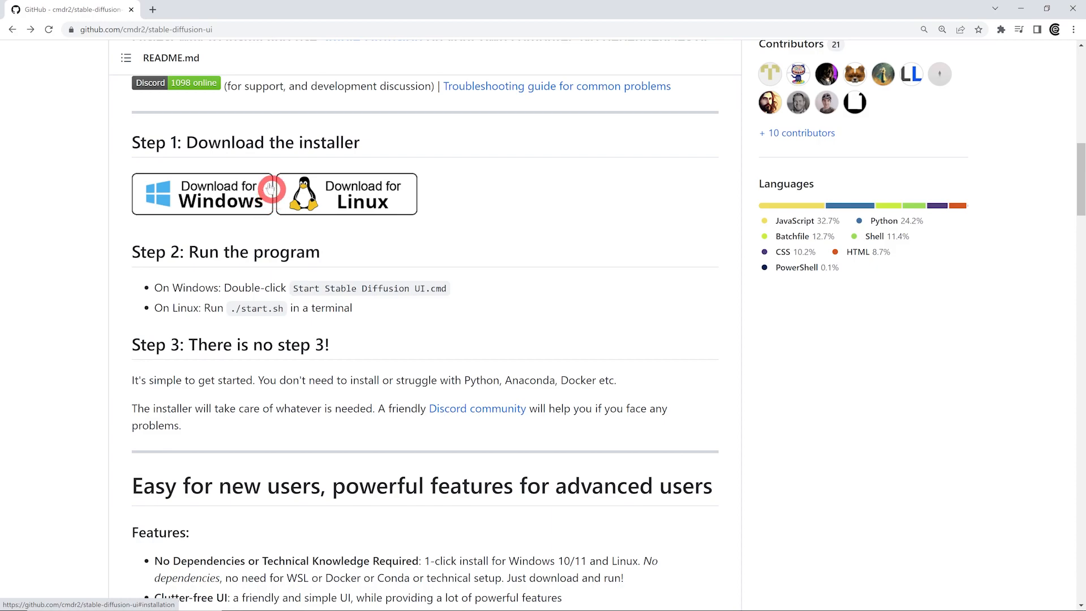
click(193, 194)
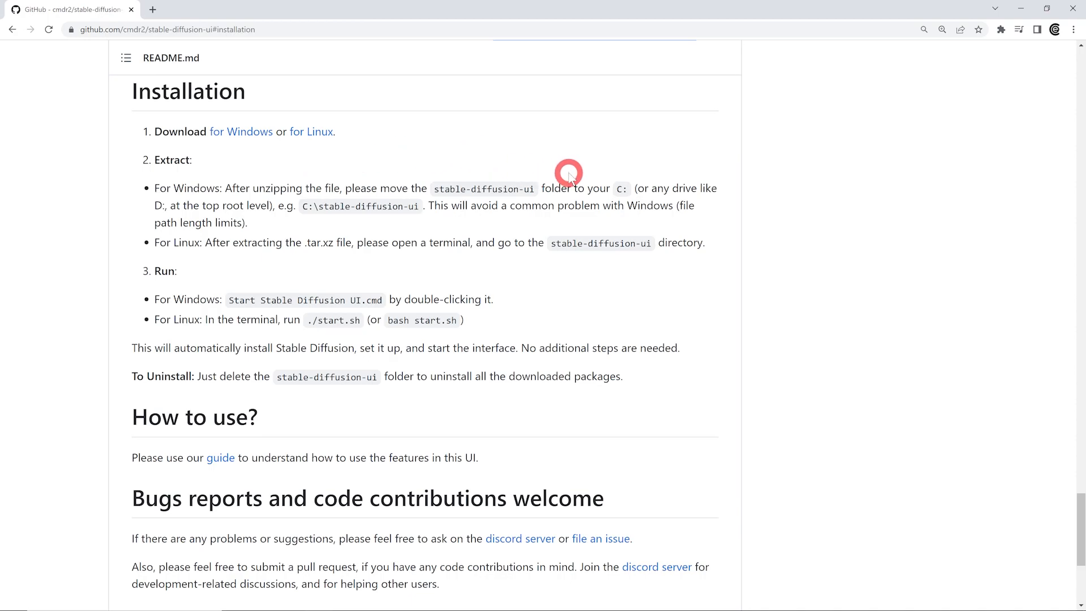
Read the Windows instructions on where to extract the stable-diffusion-ui folder and which file to run
drag(617, 188, 626, 189)
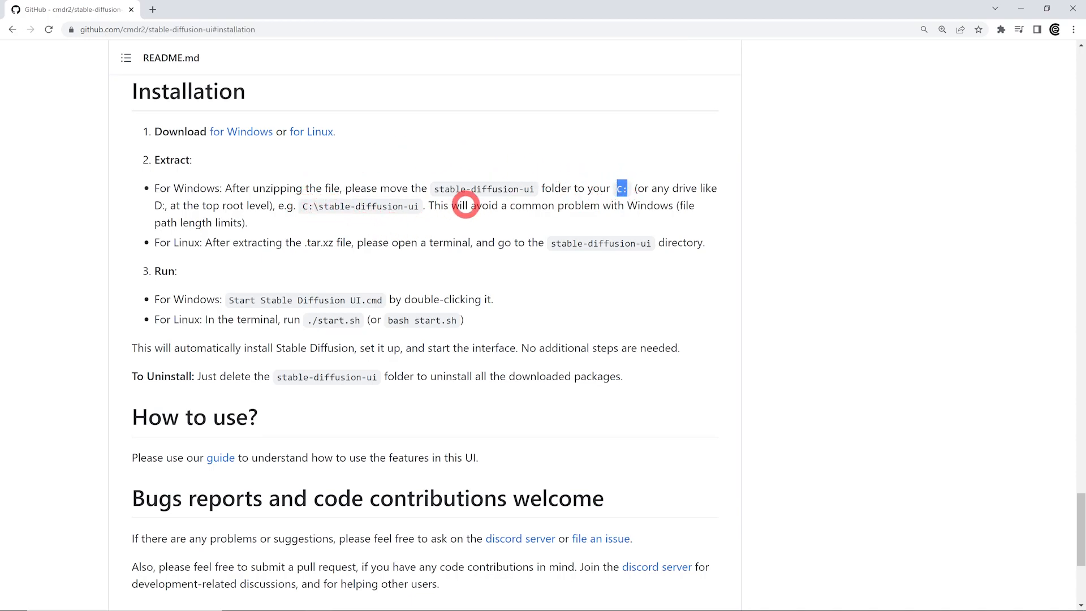
click(489, 227)
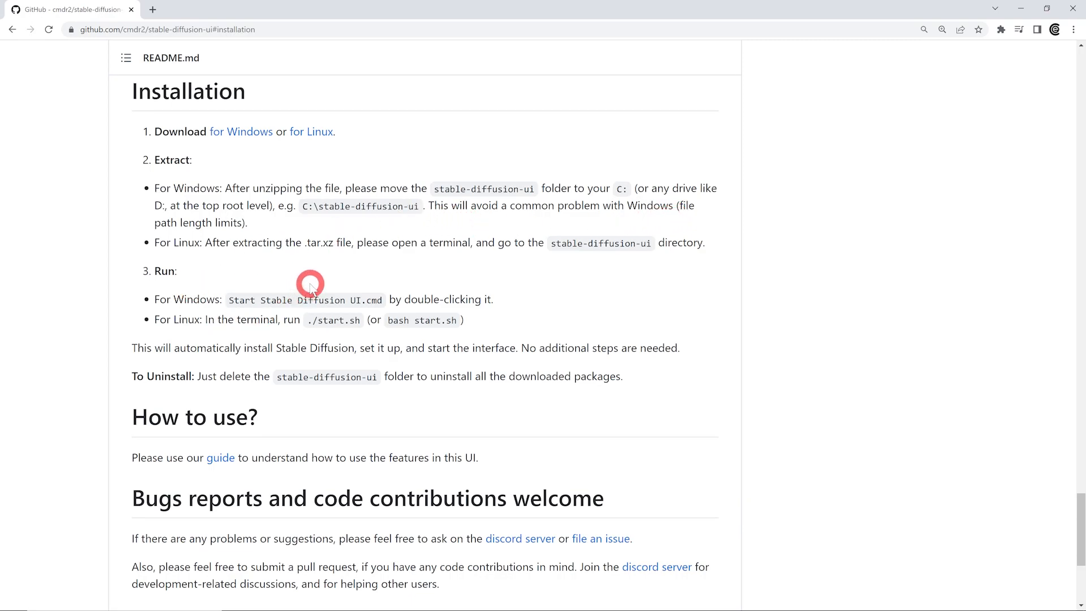
double_click(375, 300)
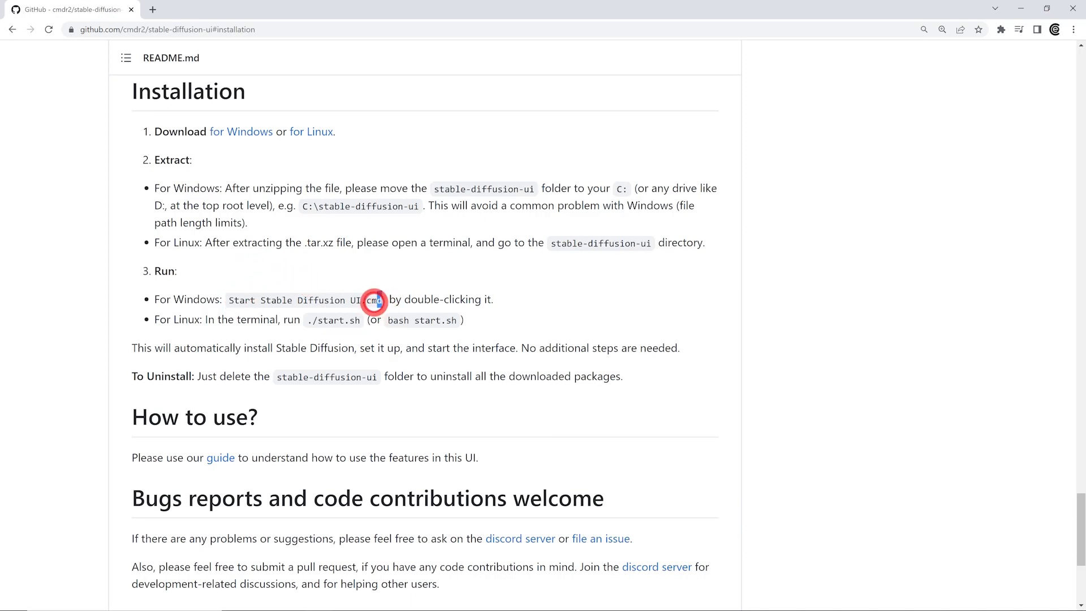
drag(377, 300, 242, 298)
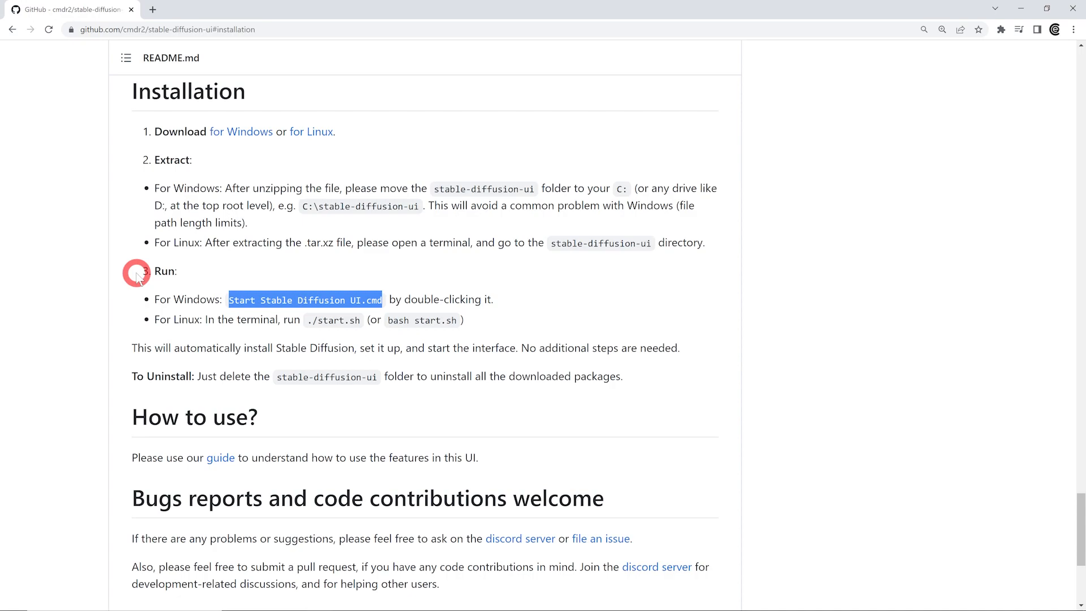
Switch to File Explorer and launch Start Stable Diffusion UI.cmd from the D:\stable-diffusion-ui folder
key(alt+Tab)
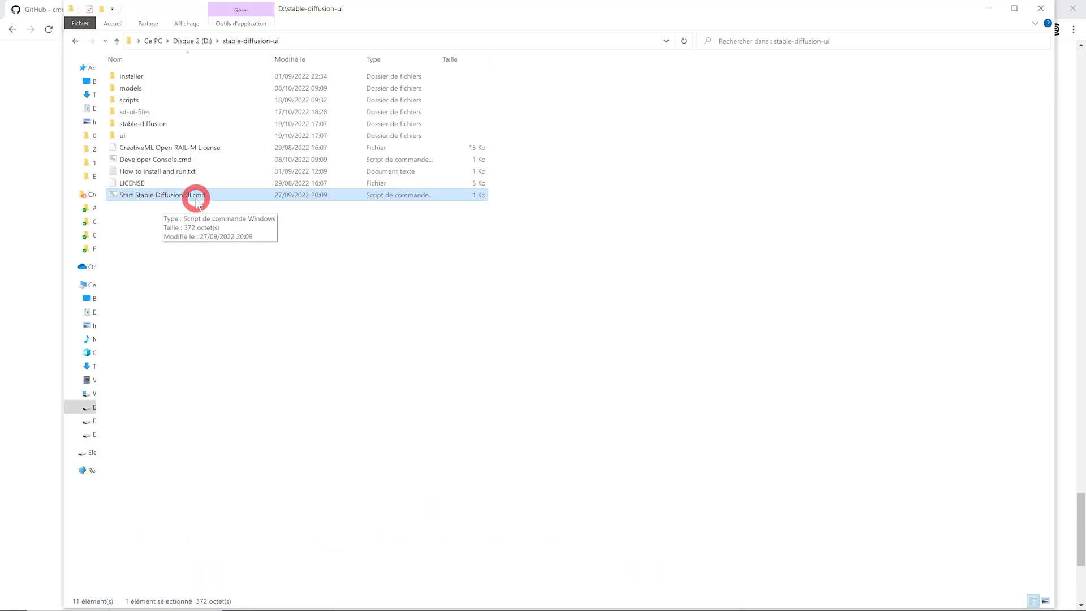
double_click(196, 195)
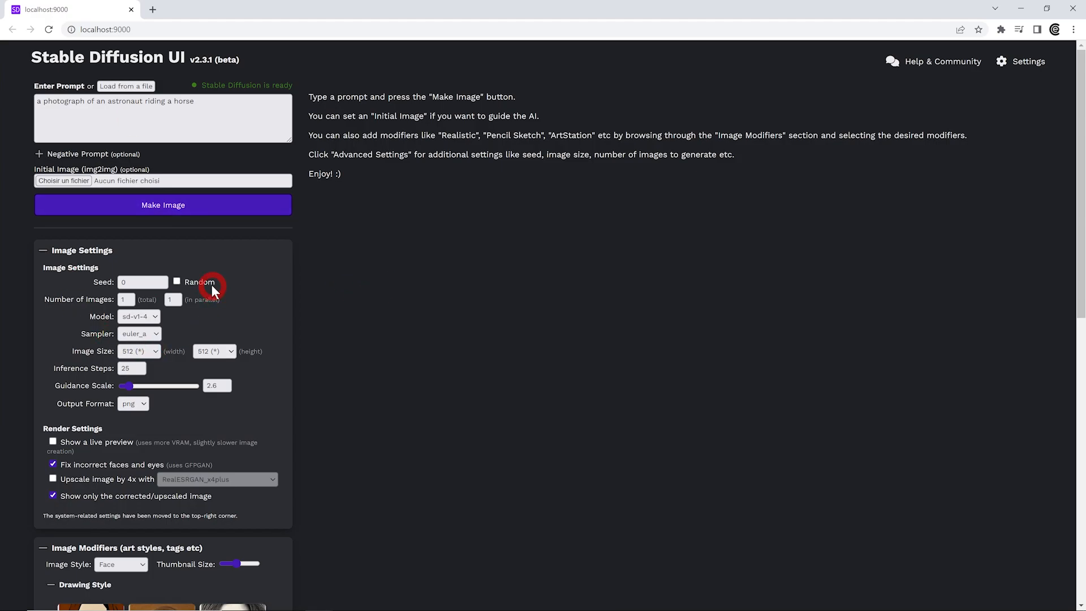
Inspect the prompt field and the optional Negative Prompt section
click(216, 116)
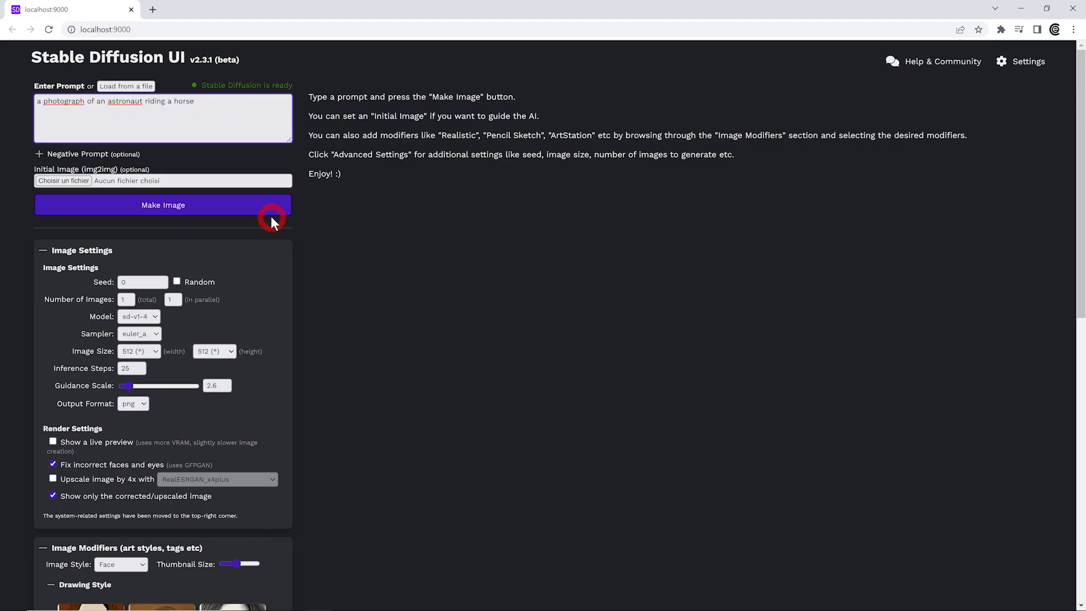
click(190, 205)
click(39, 154)
click(39, 155)
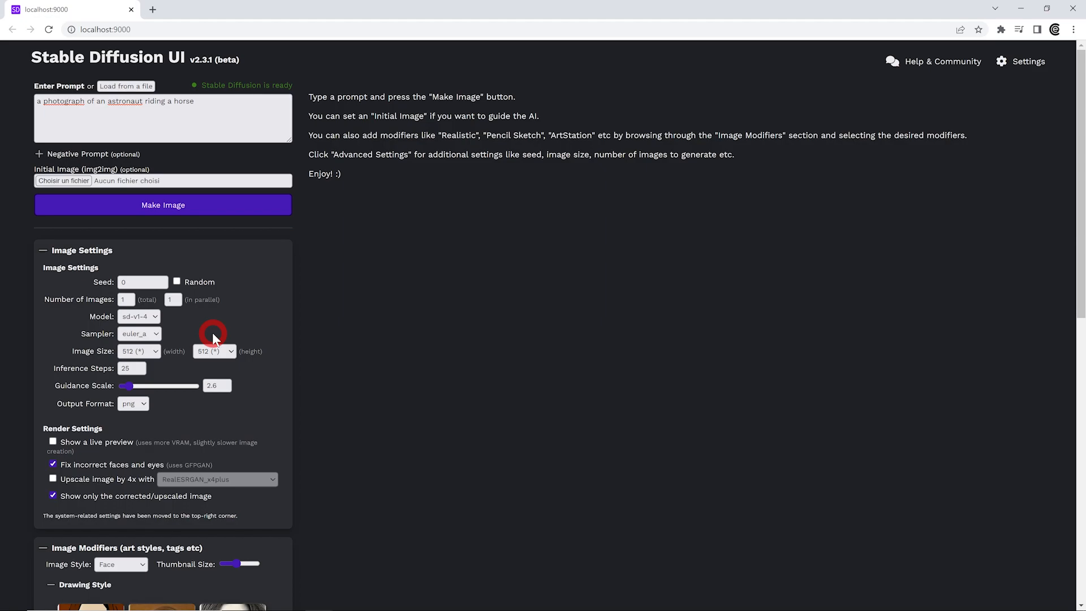
Review the image settings, checking the seed and the available model, sampler and output format options
drag(116, 282, 85, 285)
scroll(264, 279, down, 1)
click(136, 316)
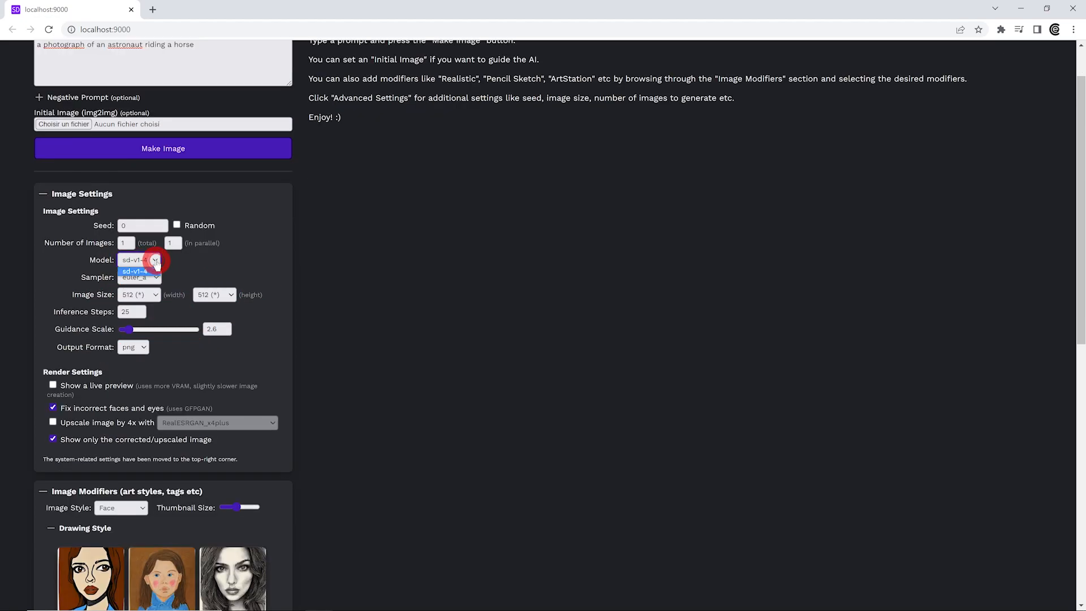
click(214, 259)
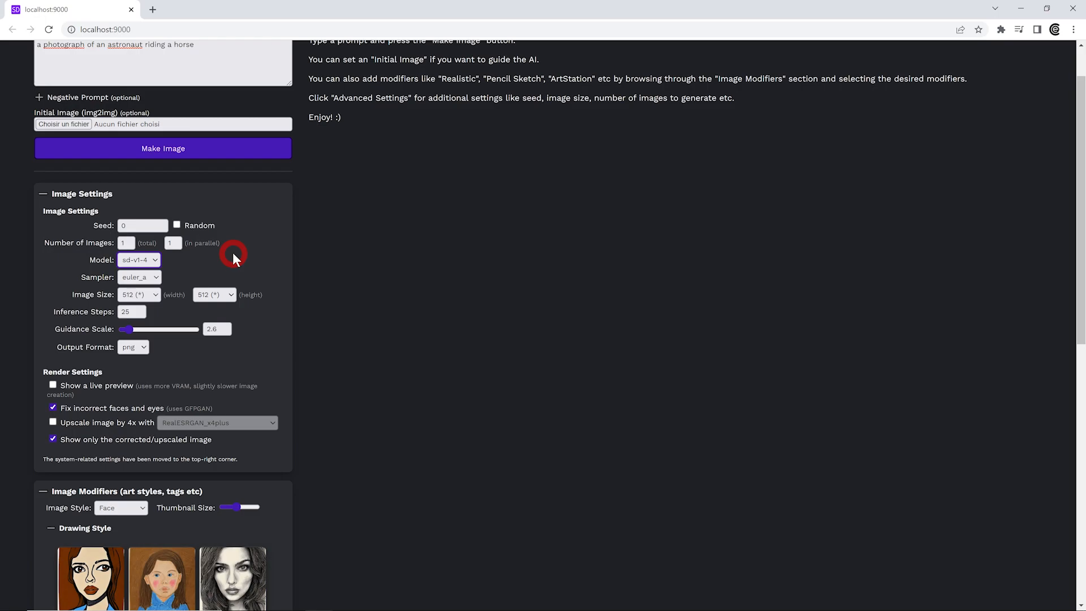
click(157, 277)
click(124, 293)
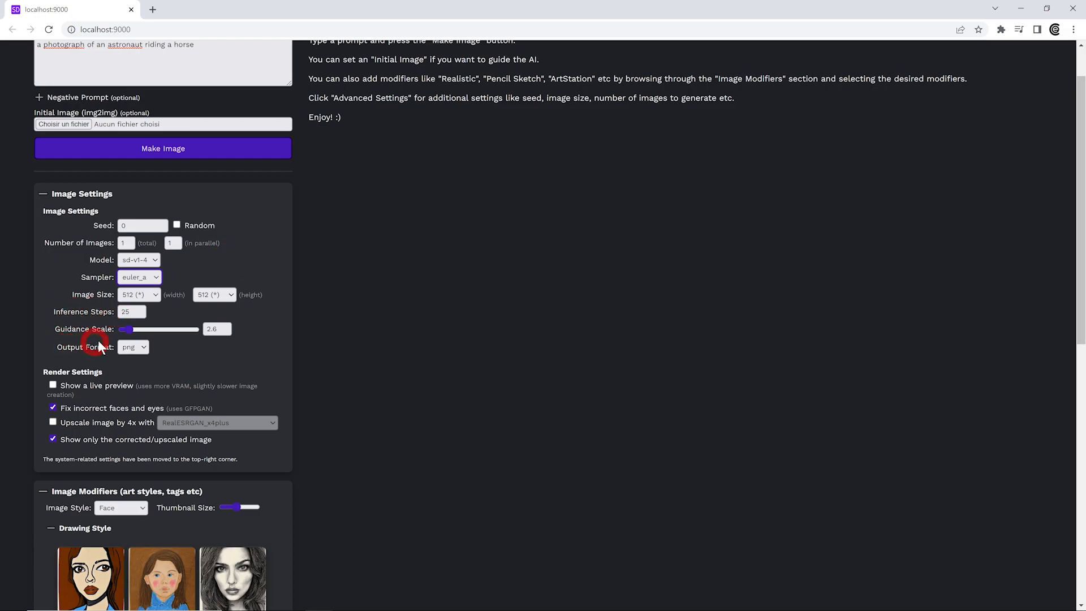
click(143, 349)
click(174, 354)
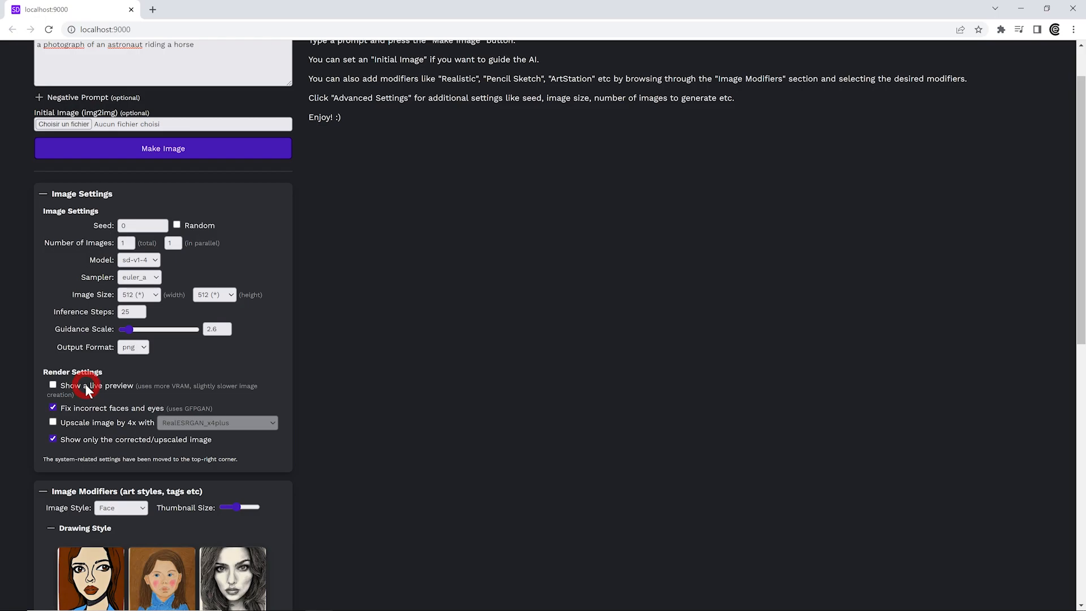
Review the render settings for live preview, GFPGAN face correction and 4x upscaling
scroll(129, 385, down, 1)
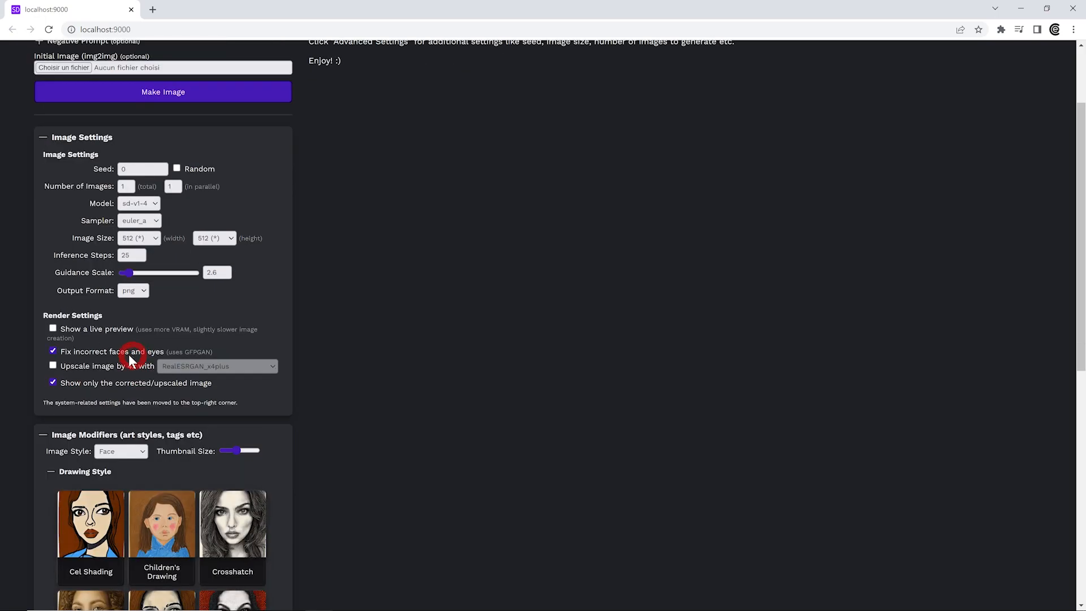
drag(198, 357, 167, 357)
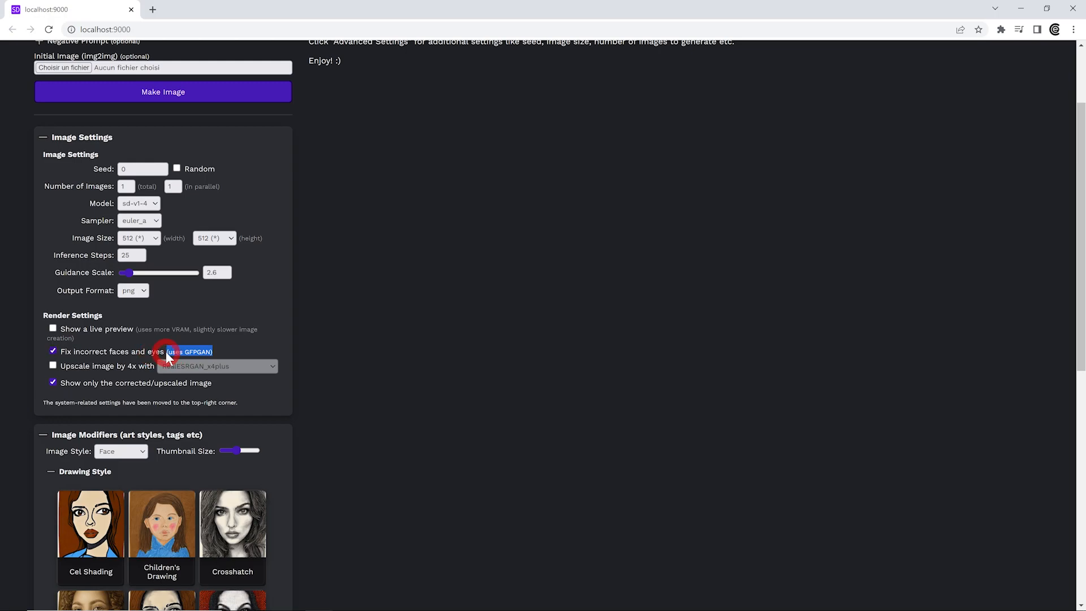
click(250, 345)
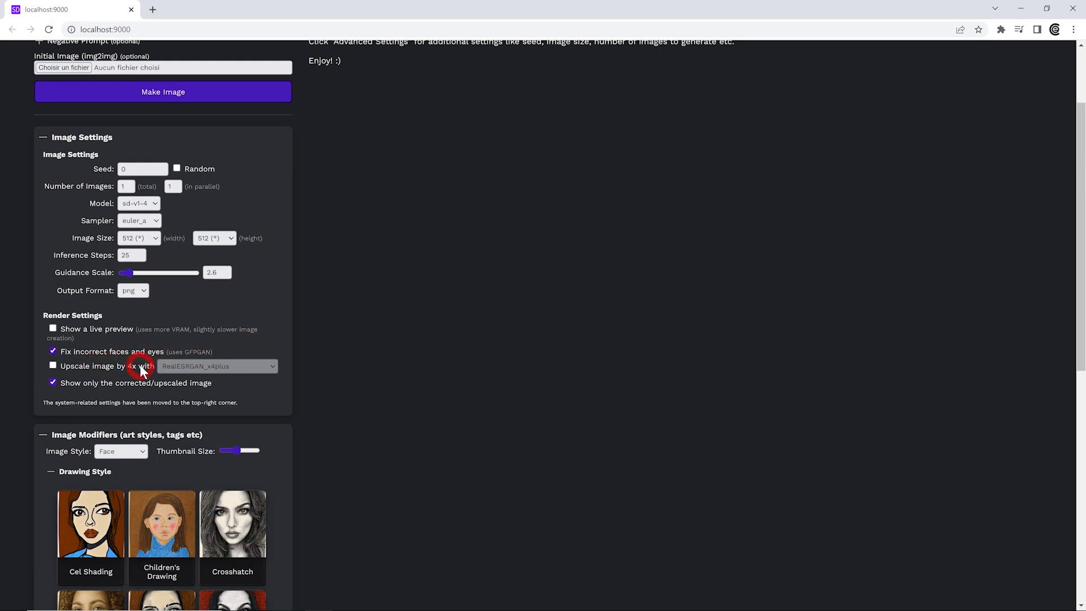
click(224, 366)
Browse the Drawing Style, Visual Style and Pen image modifiers, and collapse the Image Modifiers section
scroll(226, 387, down, 2)
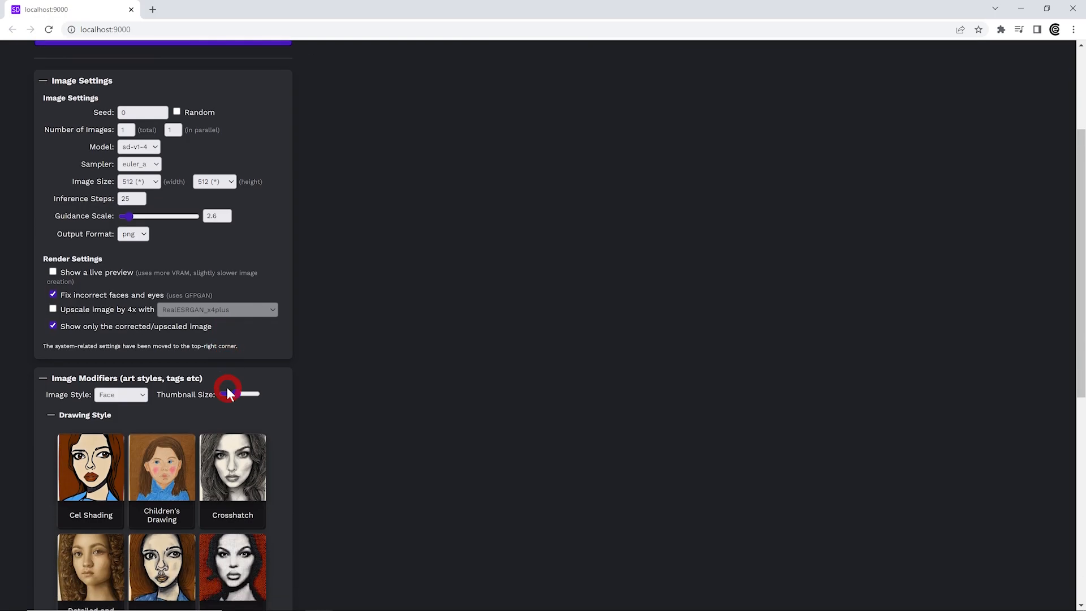
scroll(300, 358, down, 1)
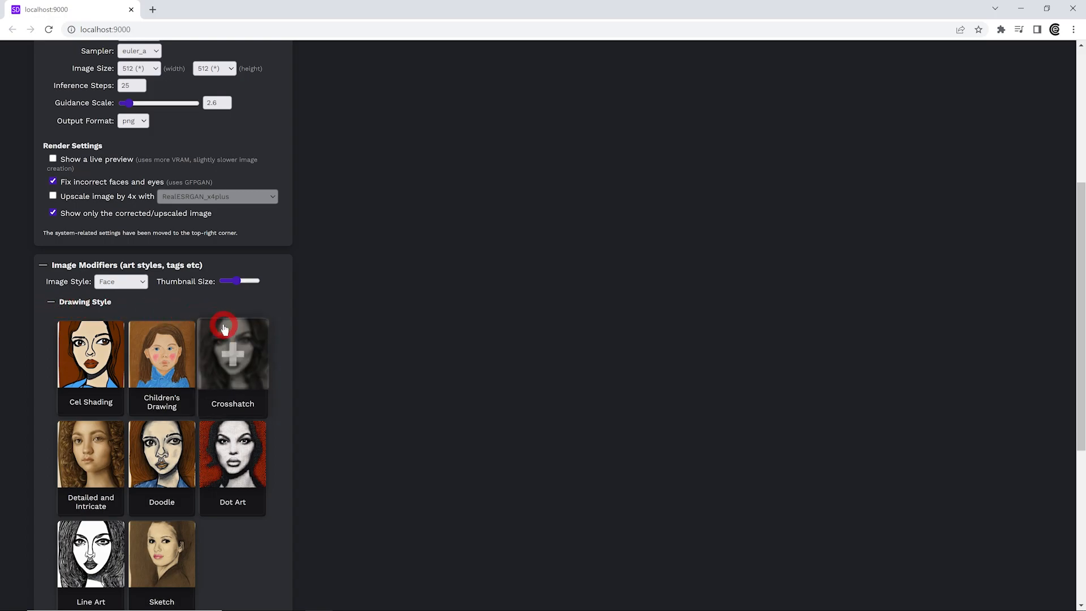
scroll(158, 355, down, 5)
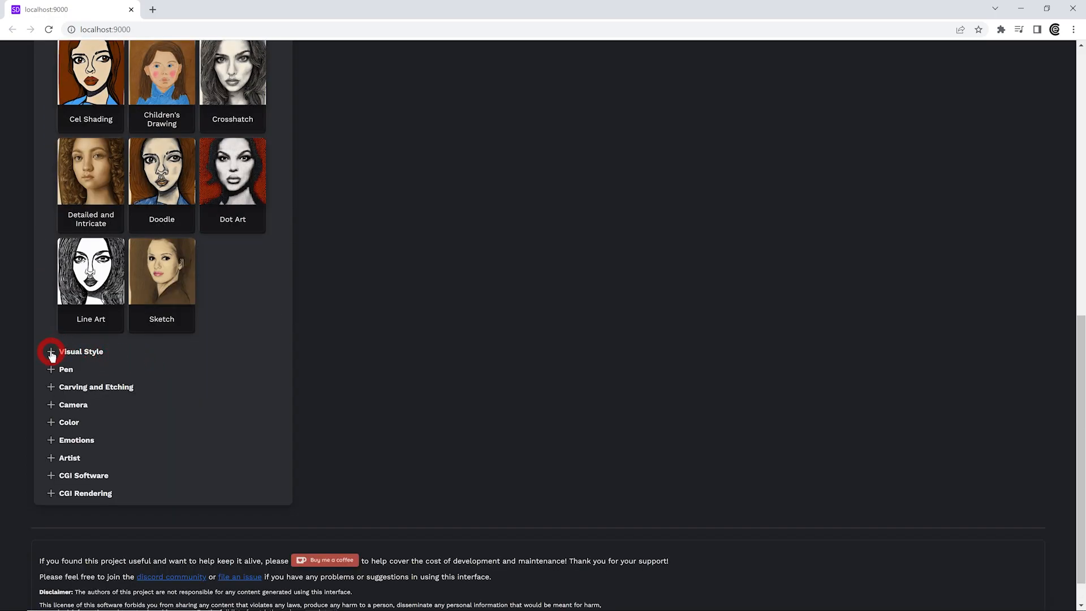
click(51, 351)
scroll(301, 346, down, 15)
scroll(301, 345, down, 5)
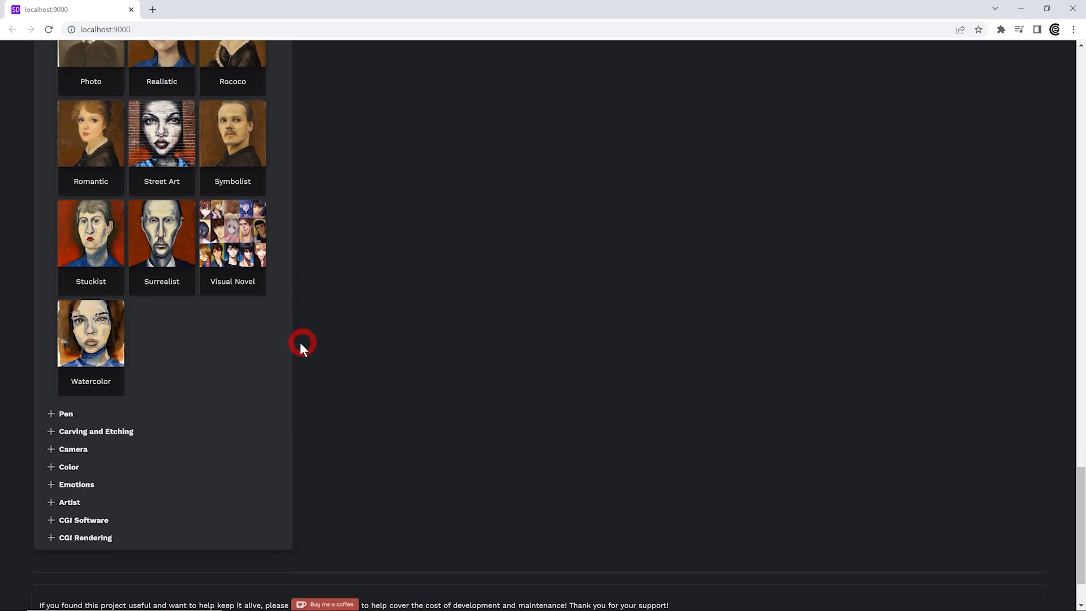
click(52, 413)
scroll(286, 410, down, 5)
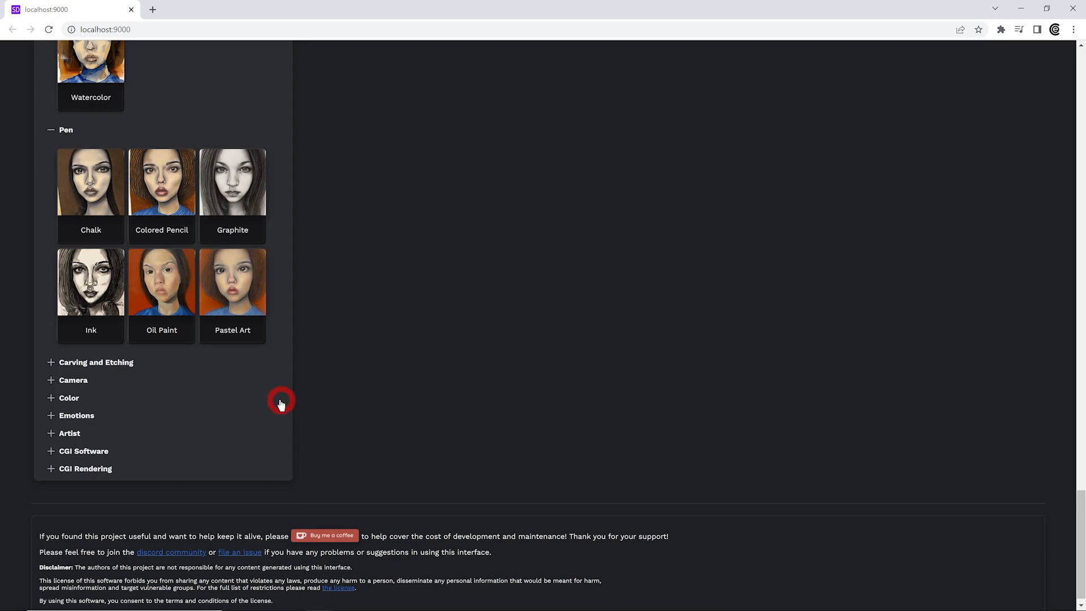
scroll(206, 416, up, 20)
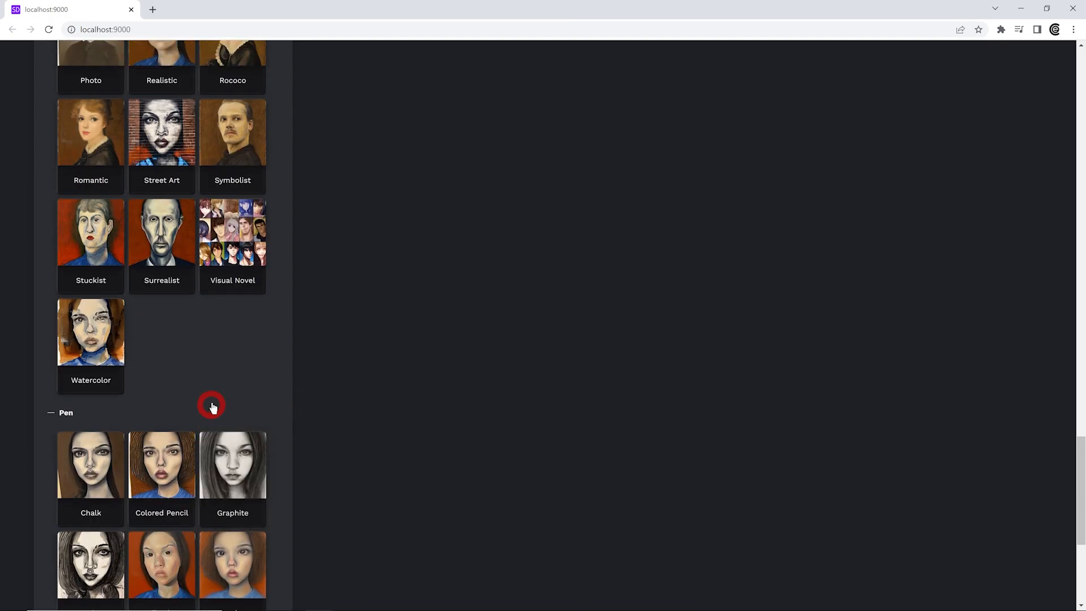
scroll(215, 399, up, 12)
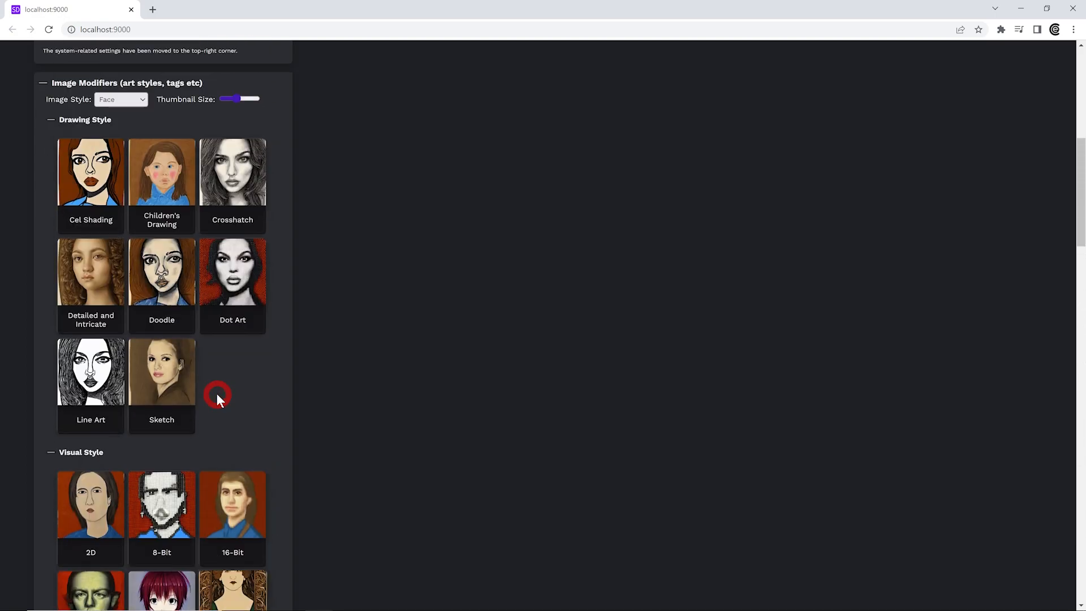
click(43, 383)
scroll(242, 266, up, 2)
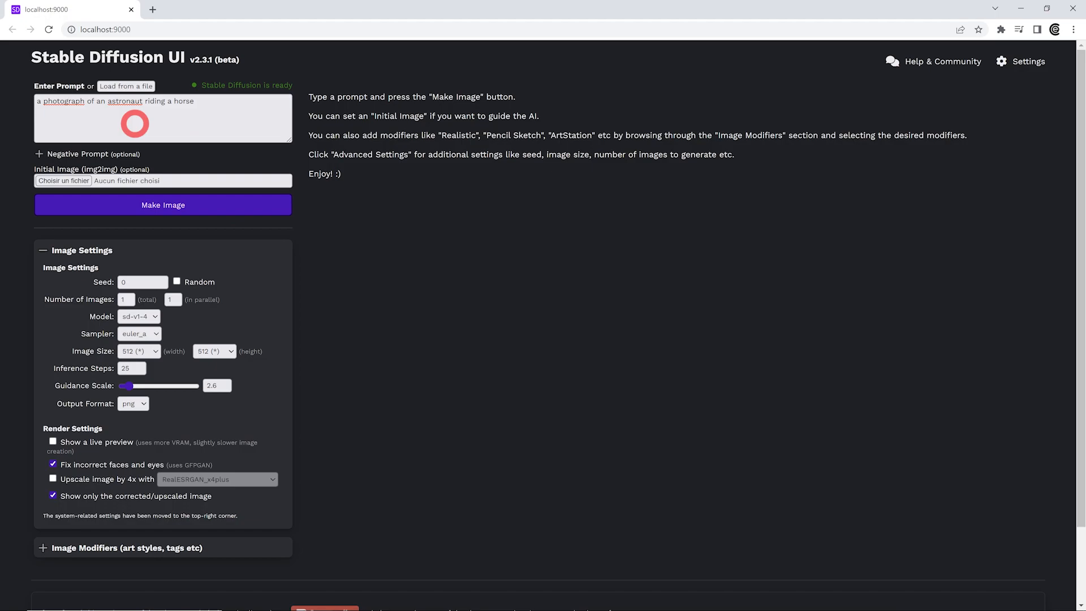
Generate an image from the existing prompt "a photograph of an astronaut riding a horse"
click(205, 106)
drag(194, 106, 33, 105)
click(154, 122)
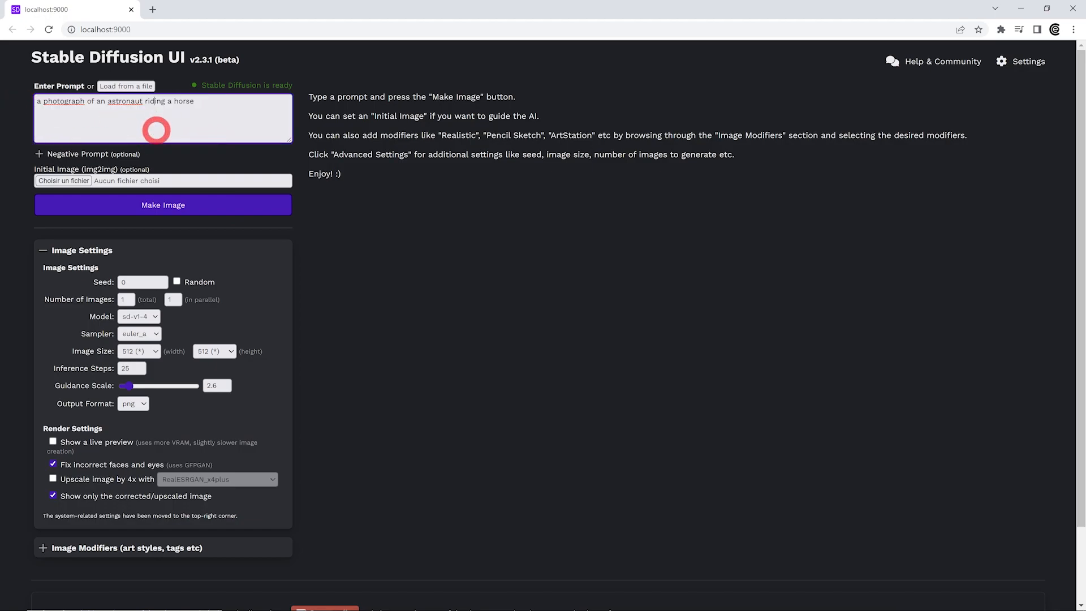
click(128, 209)
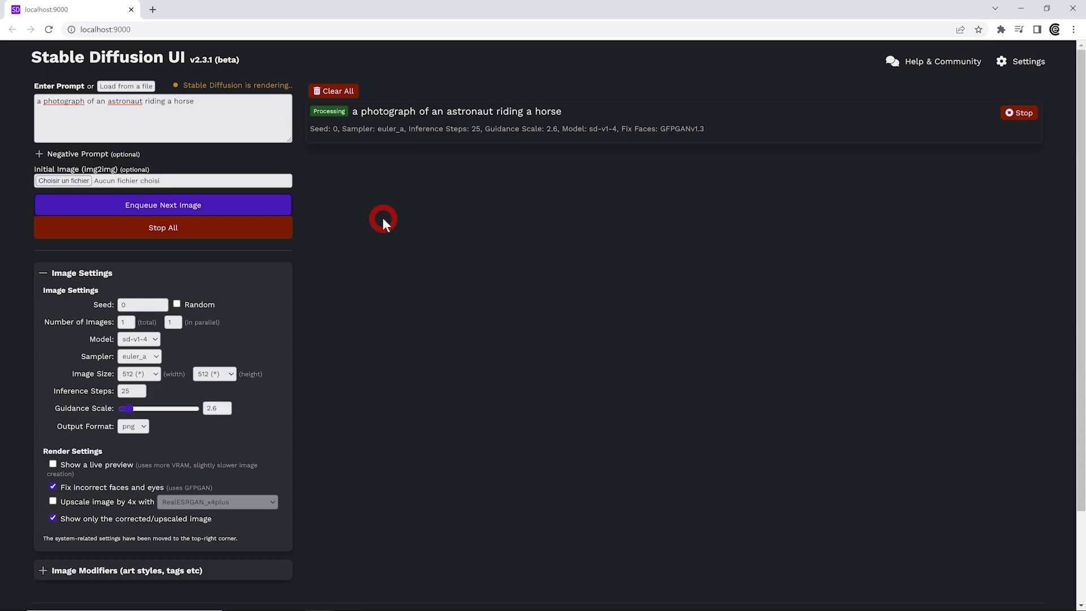
Switch to the command prompt window and check the rendering progress of the image
key(alt+Tab)
drag(293, 111, 320, 91)
click(228, 227)
click(276, 316)
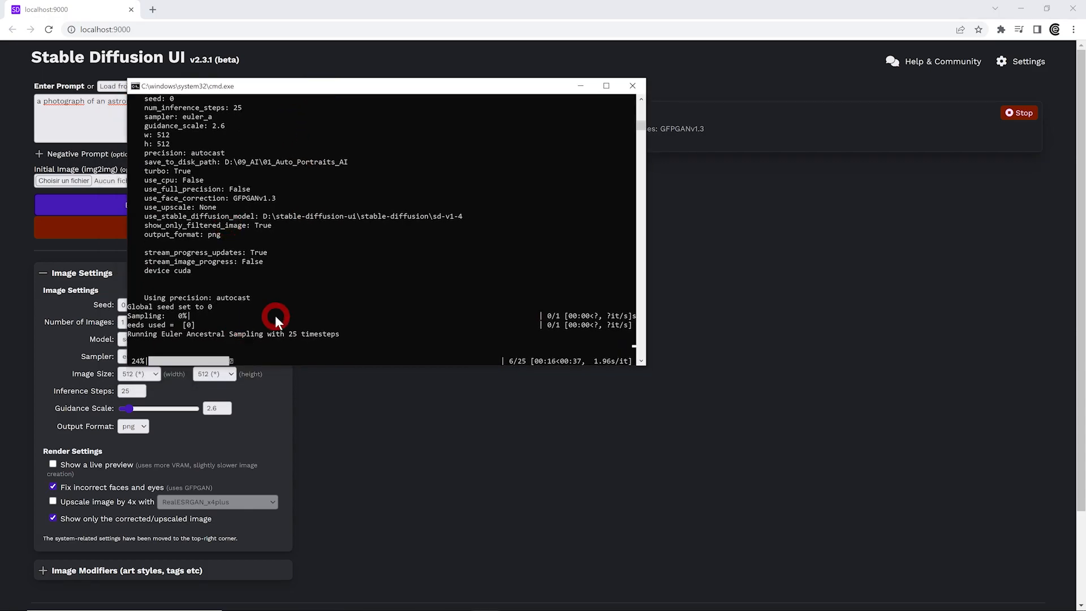
Check the rendering progress in the command prompt, and return to the browser to view the generated astronaut image
click(329, 358)
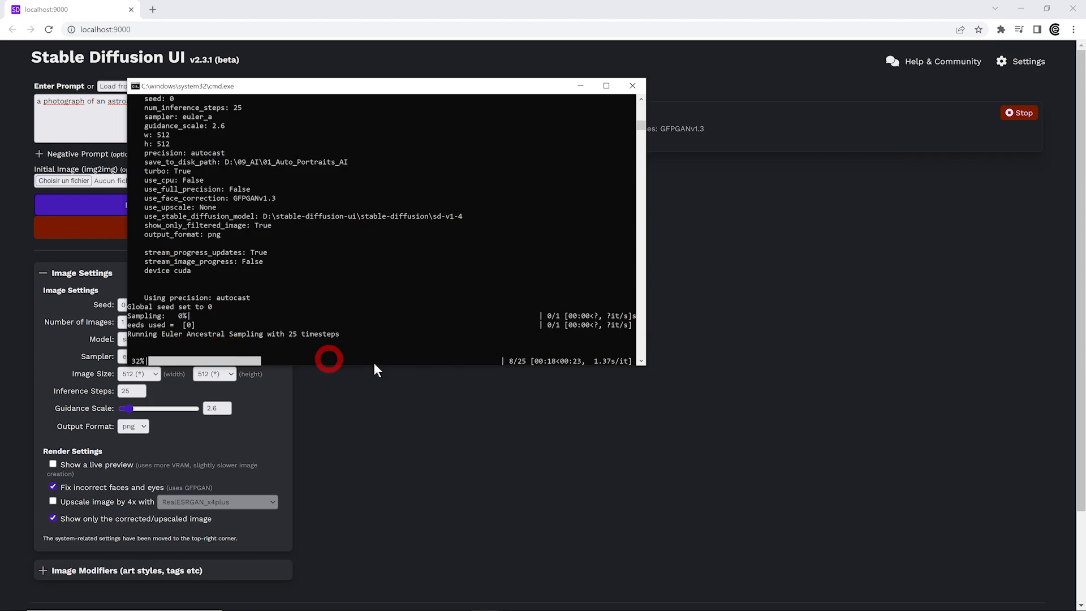
click(520, 288)
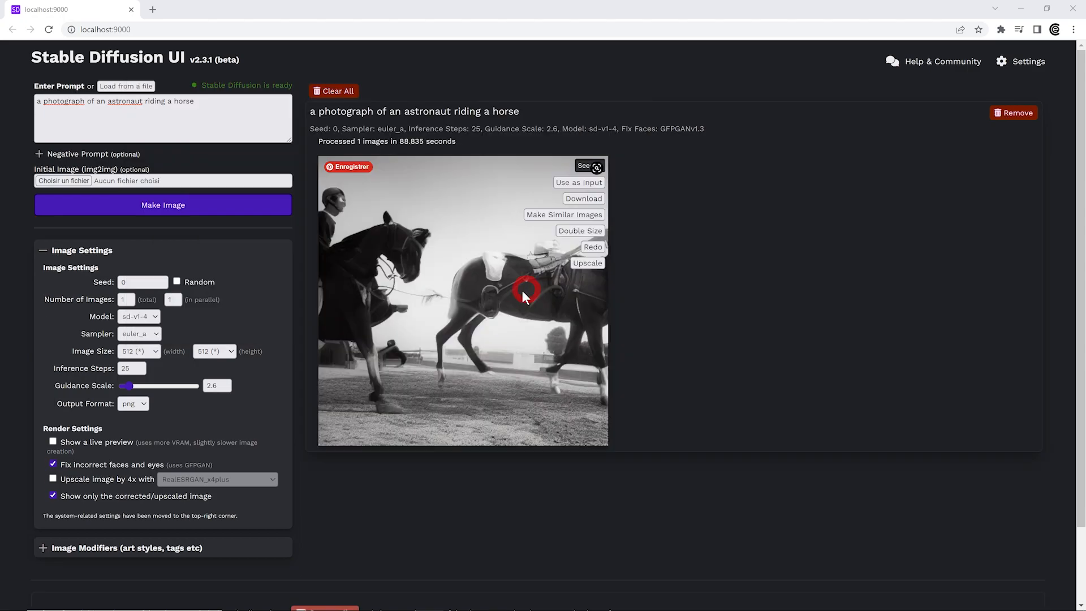
click(697, 274)
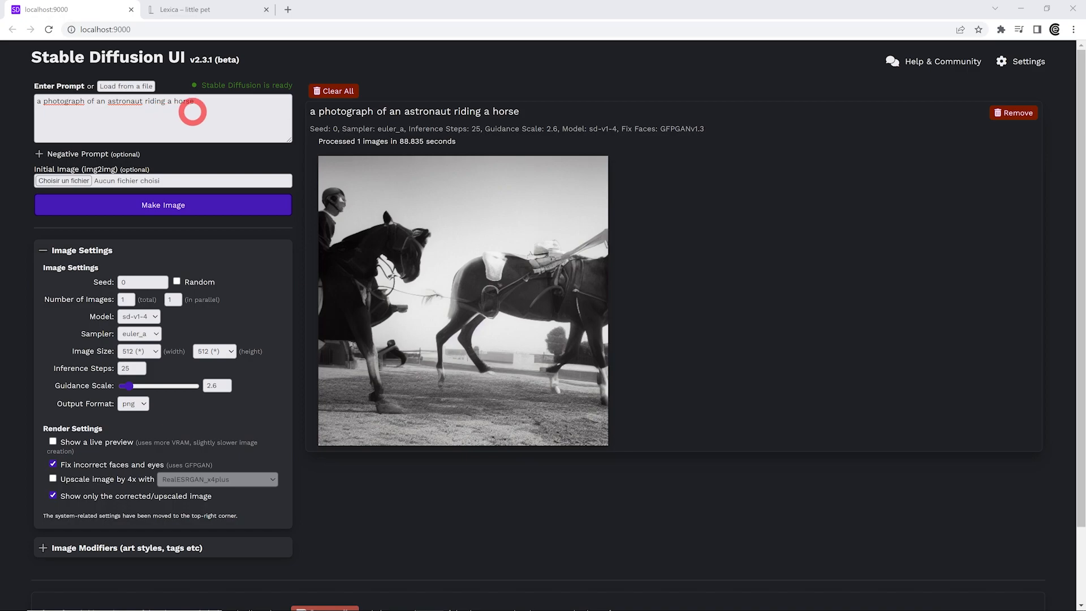
Switch to the Lexica "little pet" results, open the white ermine image with the twisted tree, and copy its prompt
click(193, 9)
key(Escape)
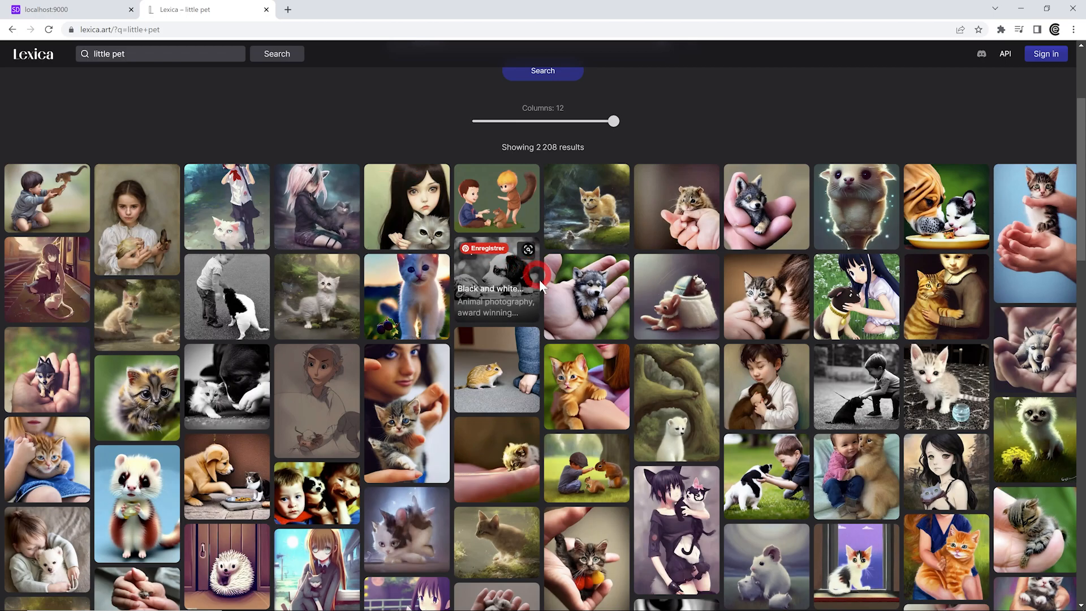
click(673, 404)
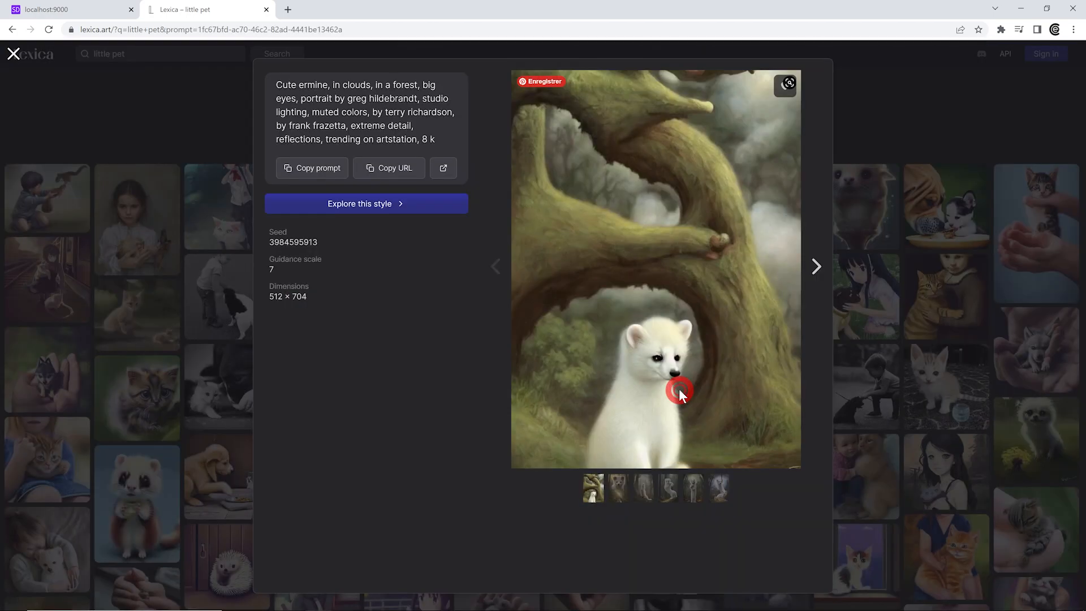
click(312, 172)
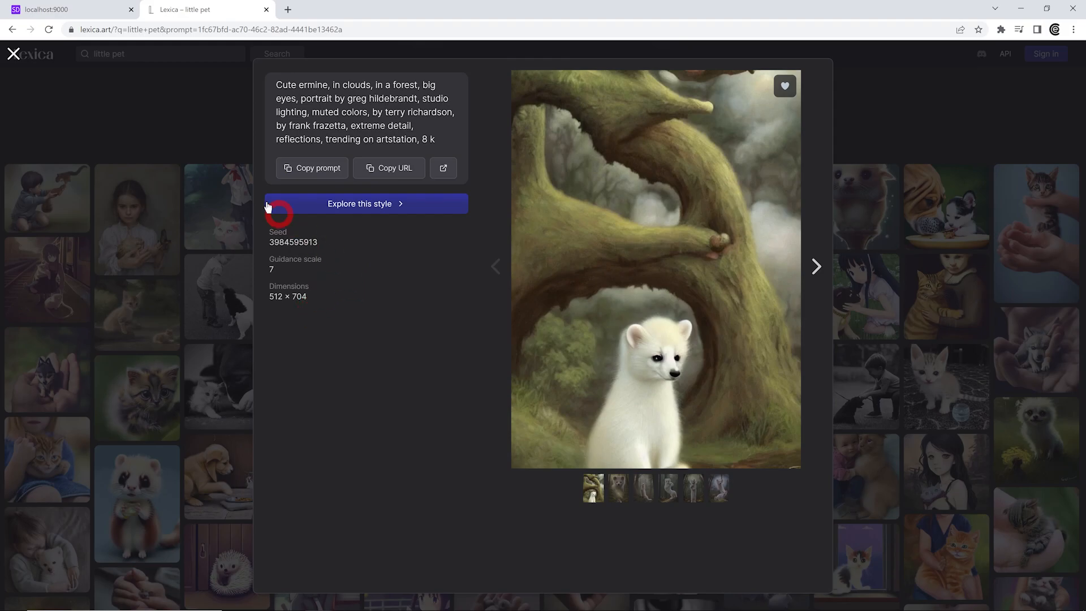
Replace the prompt in Stable Diffusion UI with the copied "cute ermine, in clouds, in a forest" prompt and generate an image
click(95, 8)
right_click(37, 98)
click(84, 150)
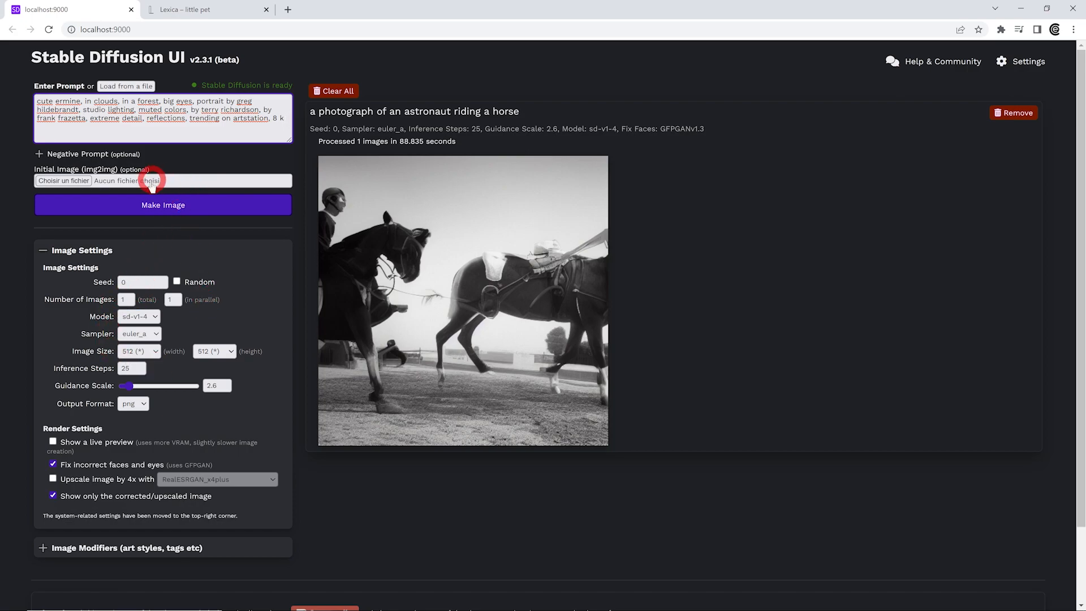
click(138, 208)
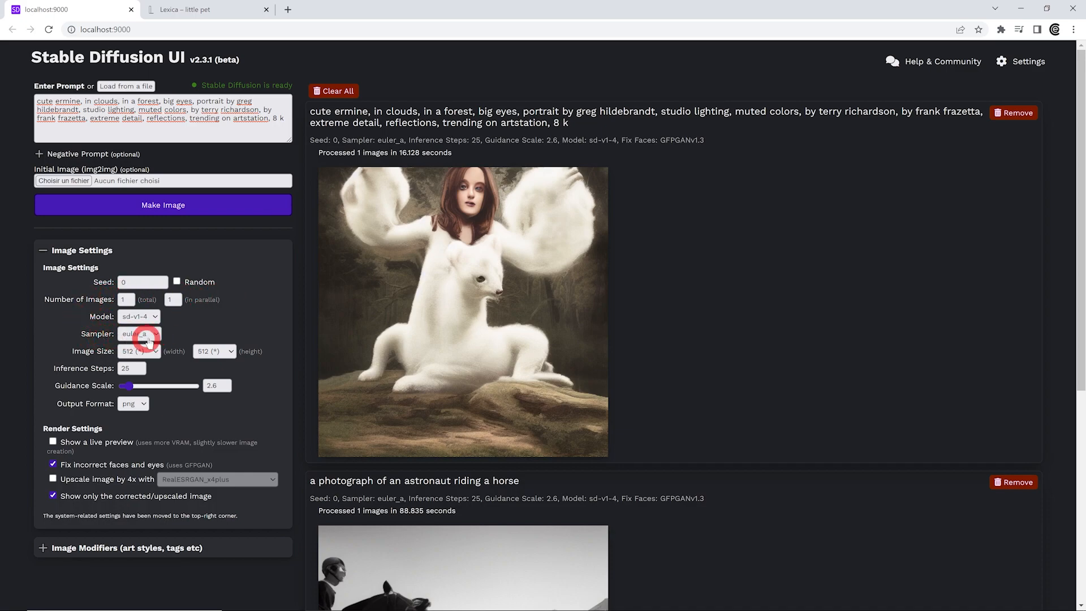
Set the sampler to dpm2_a and generate another image from the ermine prompt
click(145, 339)
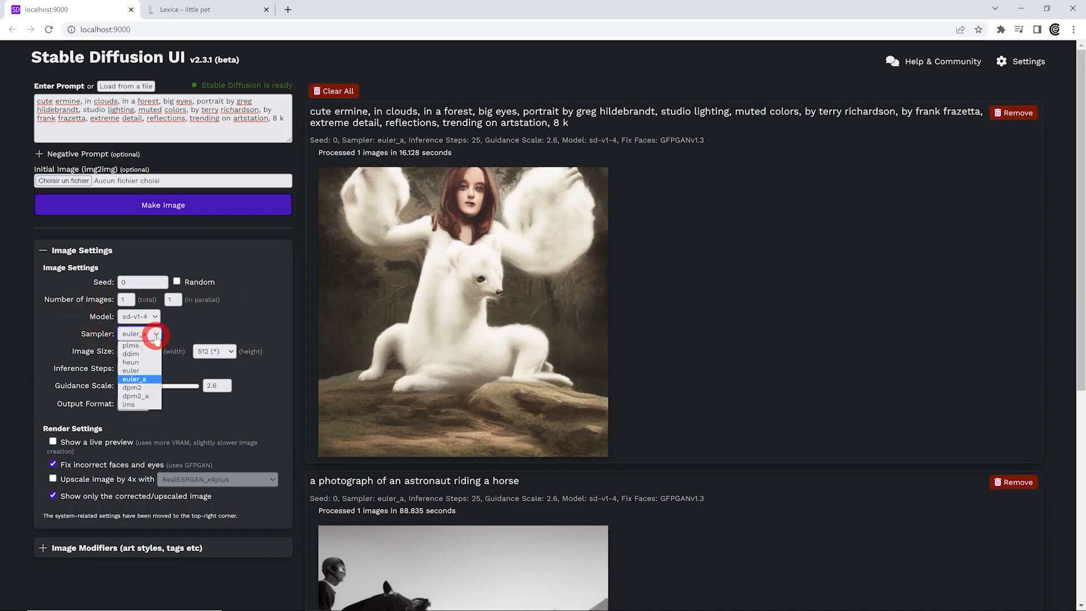
click(152, 396)
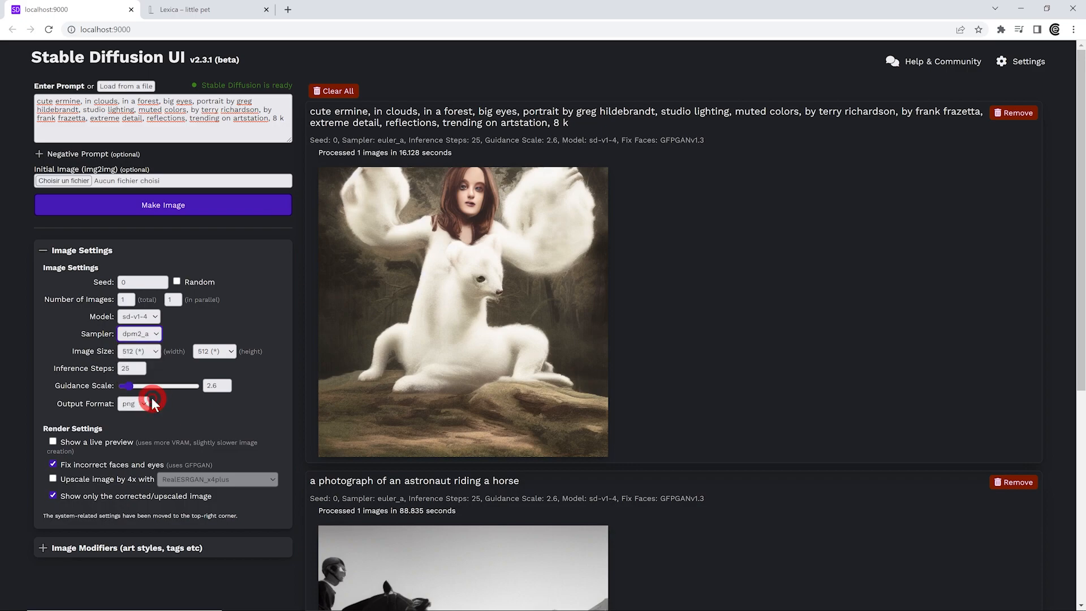
click(198, 205)
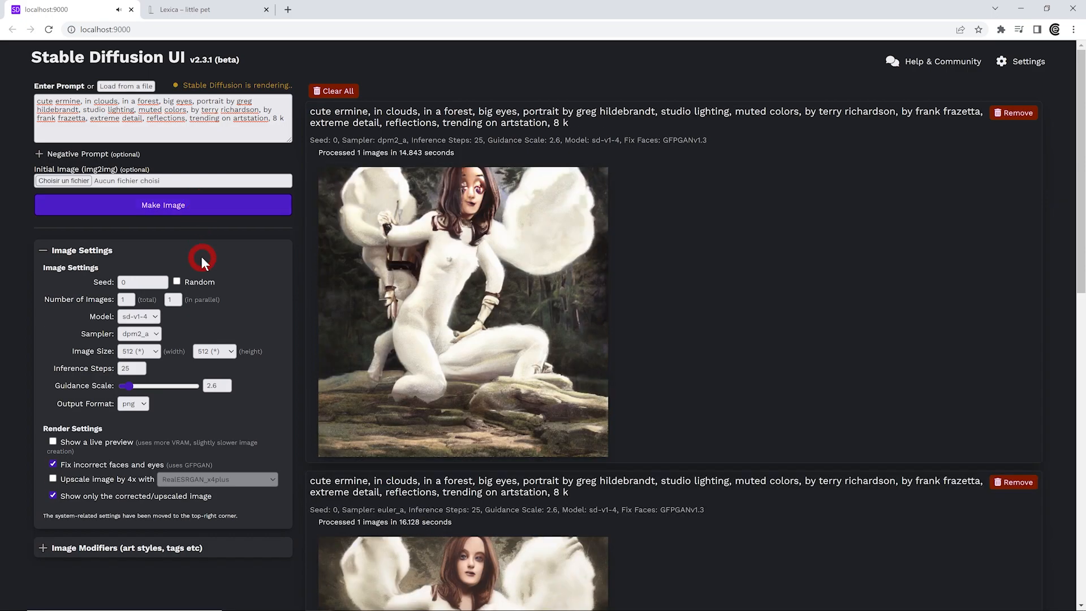
Set the sampler to euler_a and the guidance scale to 15
click(150, 334)
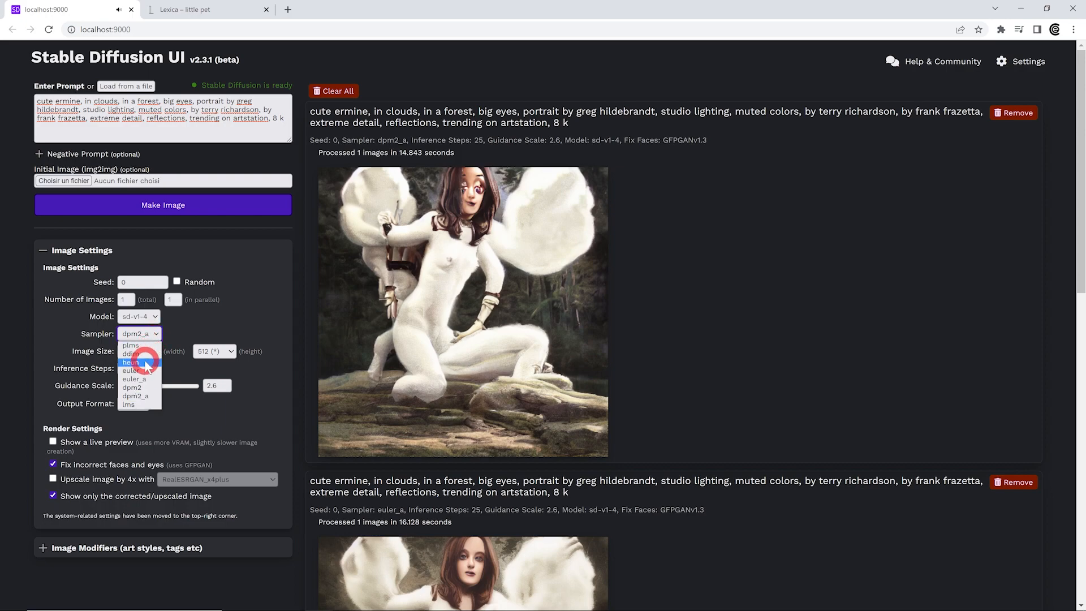
click(146, 380)
mouse_move(159, 386)
mouse_down()
mouse_move(133, 387)
mouse_move(145, 385)
mouse_up()
drag(215, 385, 191, 385)
text(50)
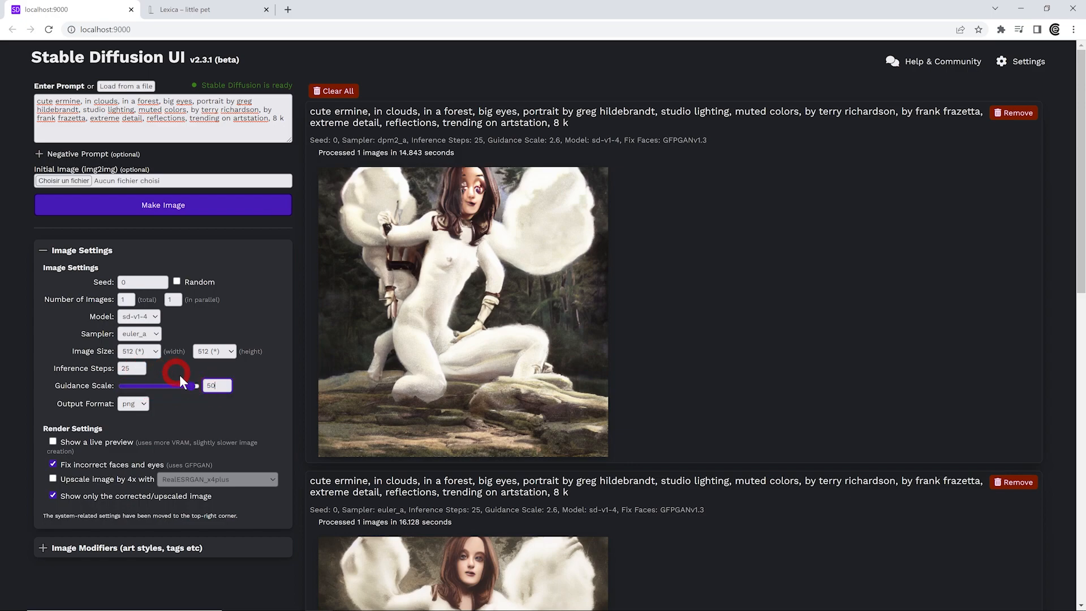
text(15)
Set the total number of images to 4 and generate the ermine batch
double_click(124, 299)
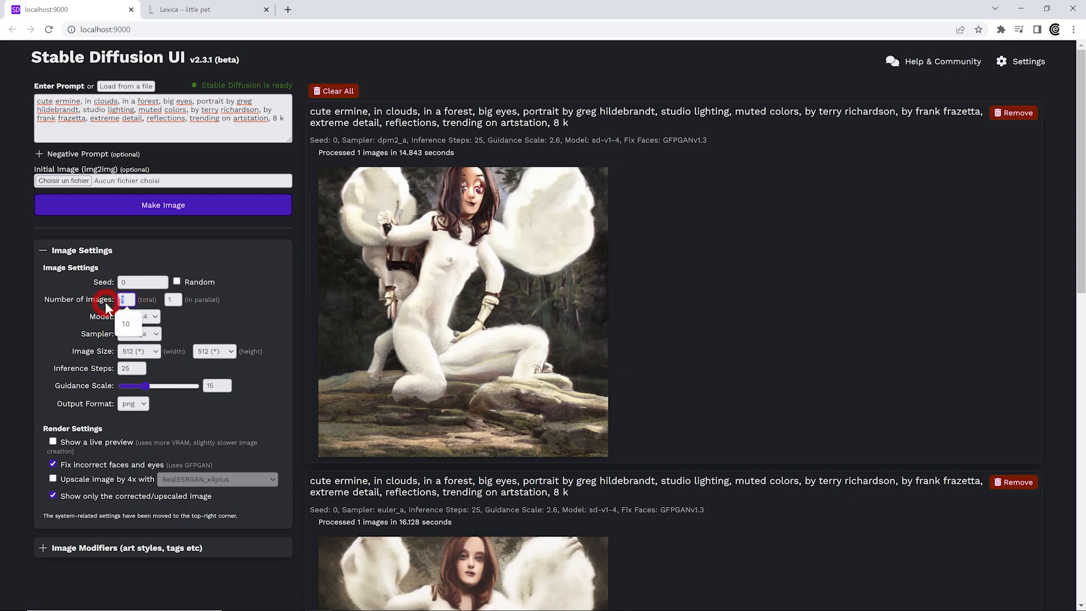
text(4)
click(184, 209)
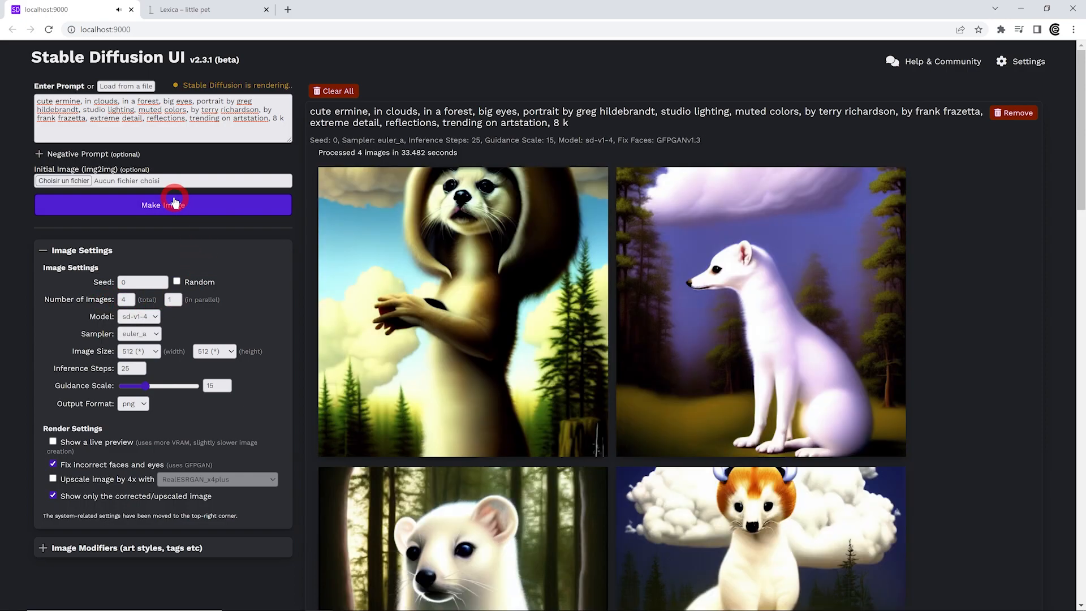
Examine the four generated ermine images and compare them with the earlier results
click(177, 281)
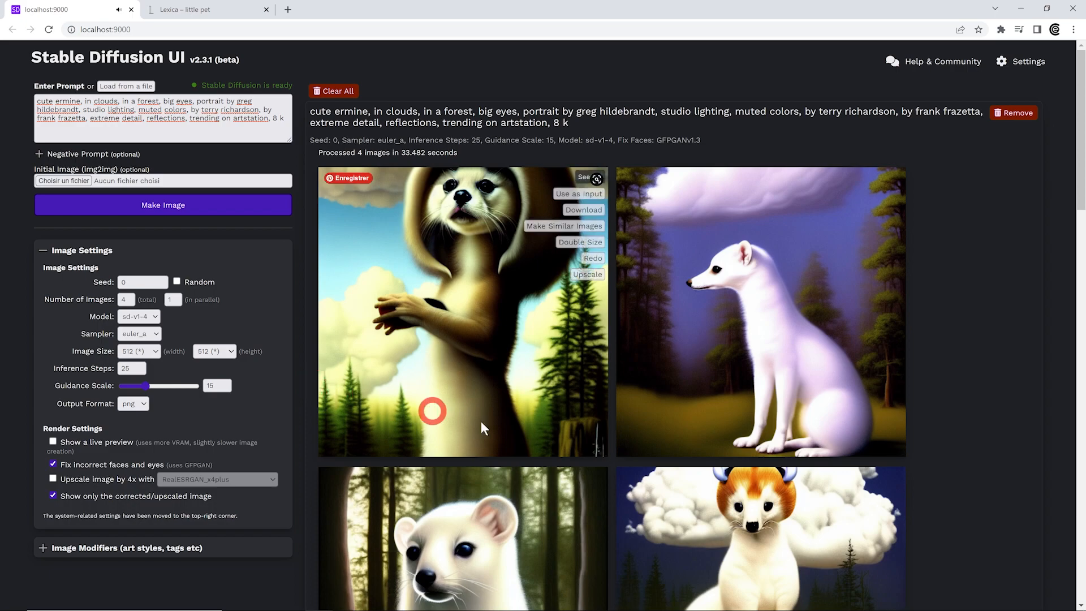
scroll(453, 422, down, 2)
scroll(982, 317, up, 1)
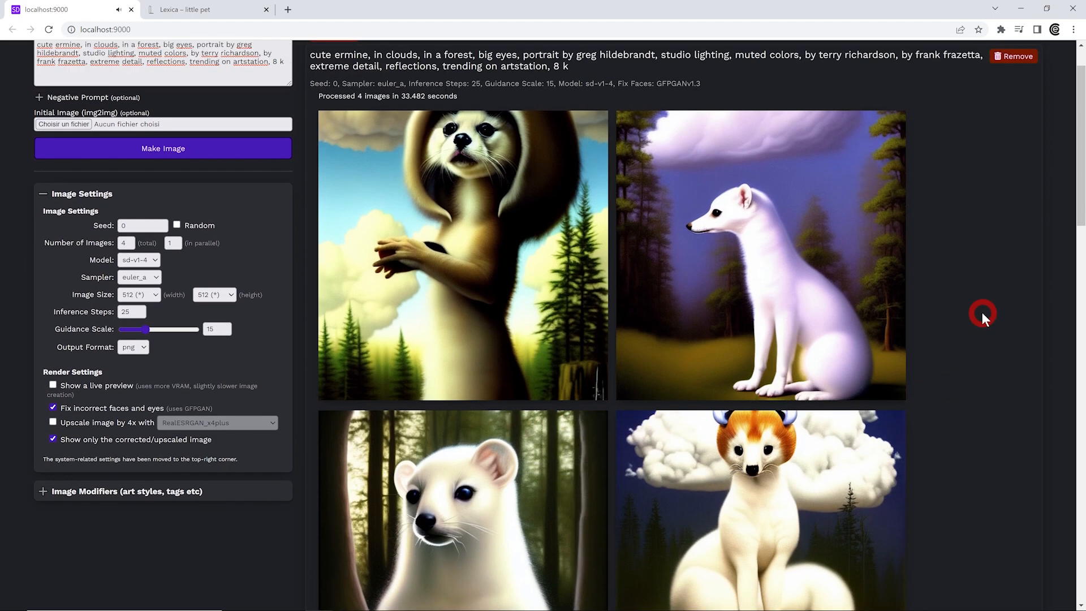
scroll(984, 314, up, 1)
scroll(985, 315, down, 8)
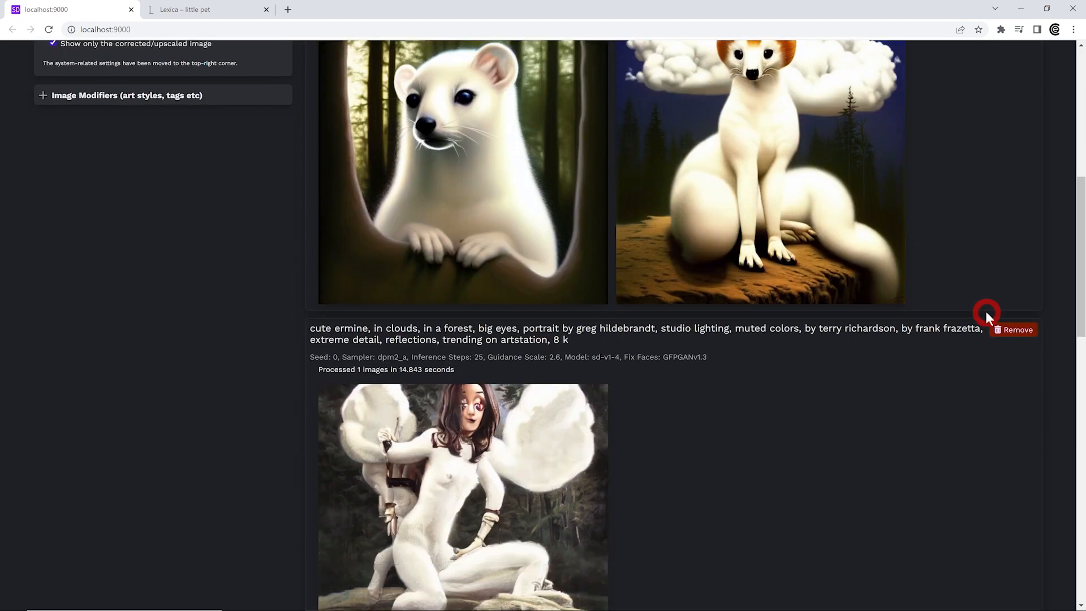
scroll(975, 314, down, 3)
scroll(975, 311, up, 10)
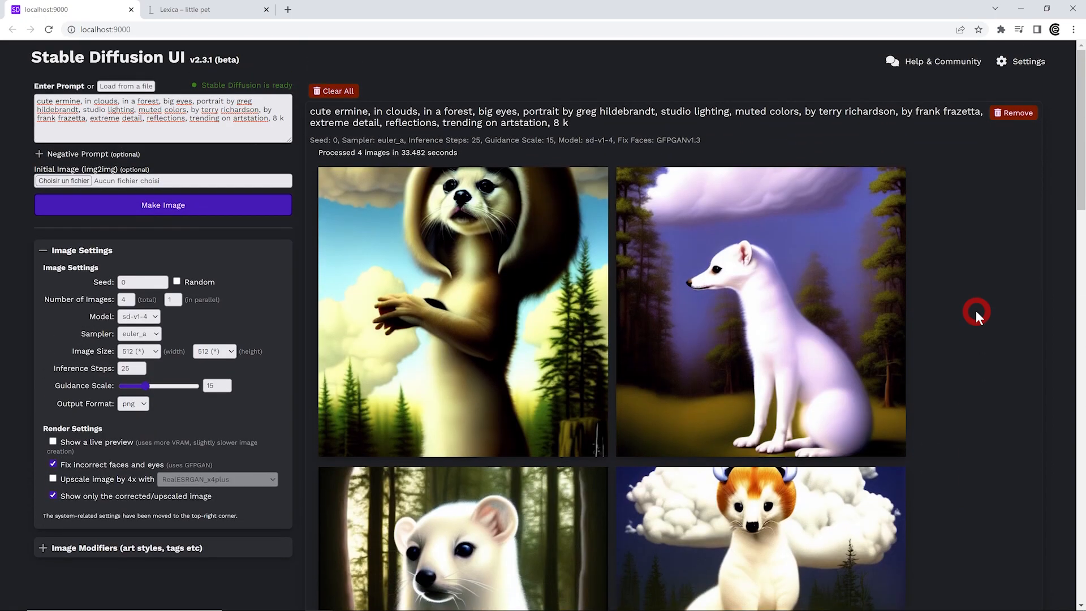
mouse_move(511, 210)
mouse_move(434, 255)
Remove the earlier ermine results and the astronaut result, keeping only the four-image ermine batch
scroll(994, 233, down, 8)
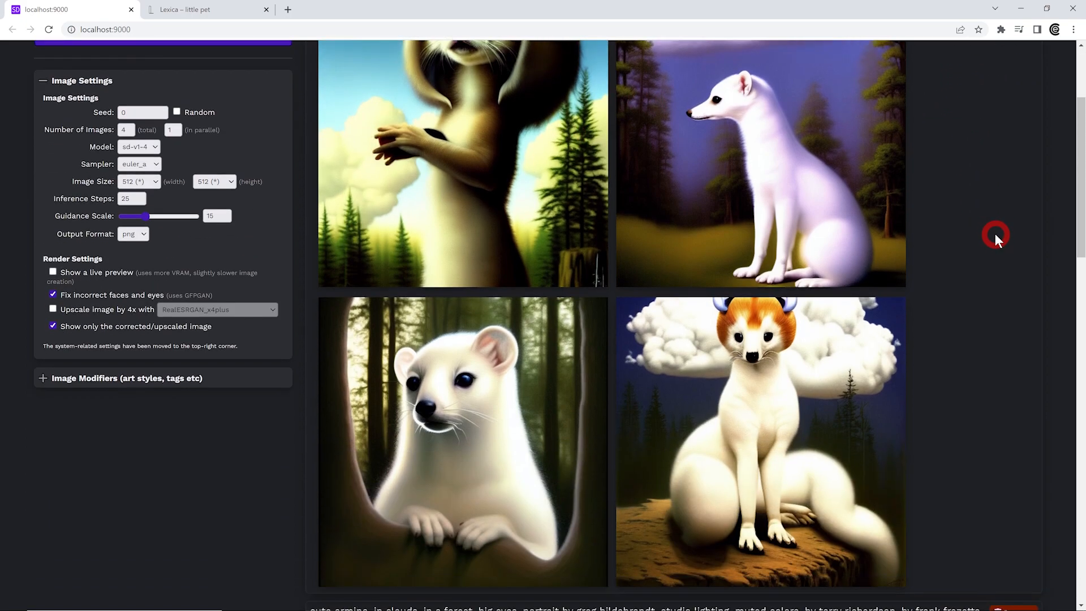
click(1017, 334)
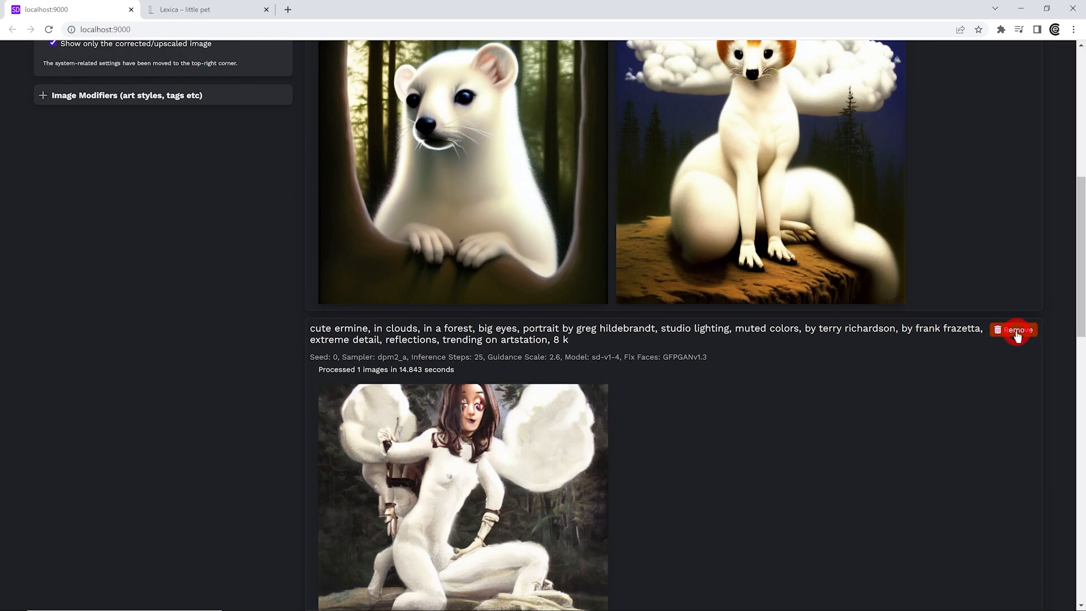
click(1017, 334)
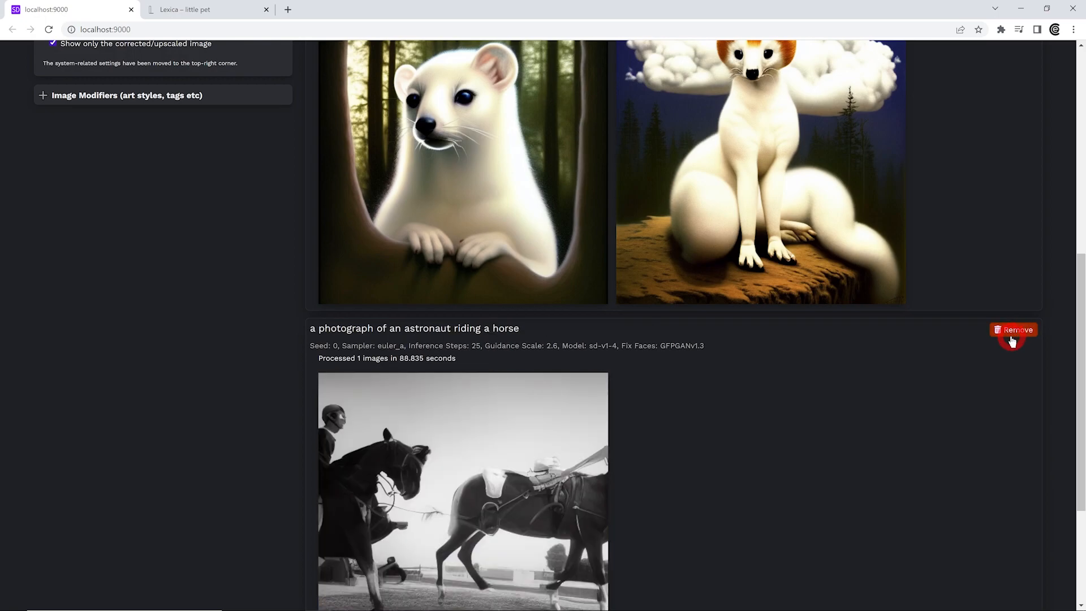
scroll(1006, 291, down, 2)
click(999, 220)
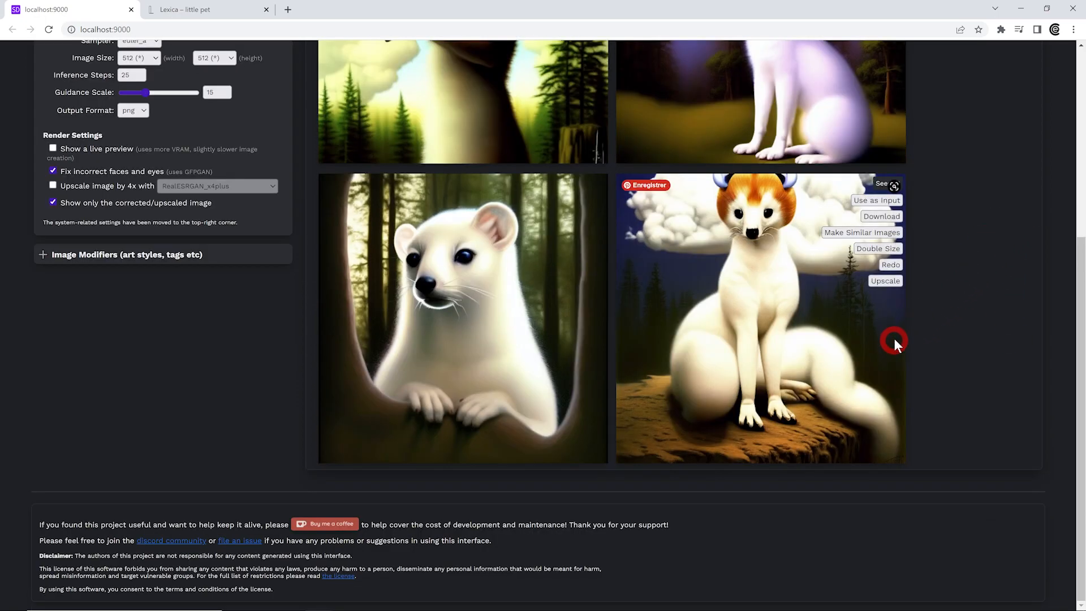
Collapse the ermine batch's results and expand them again
scroll(899, 334, up, 6)
drag(588, 123, 310, 111)
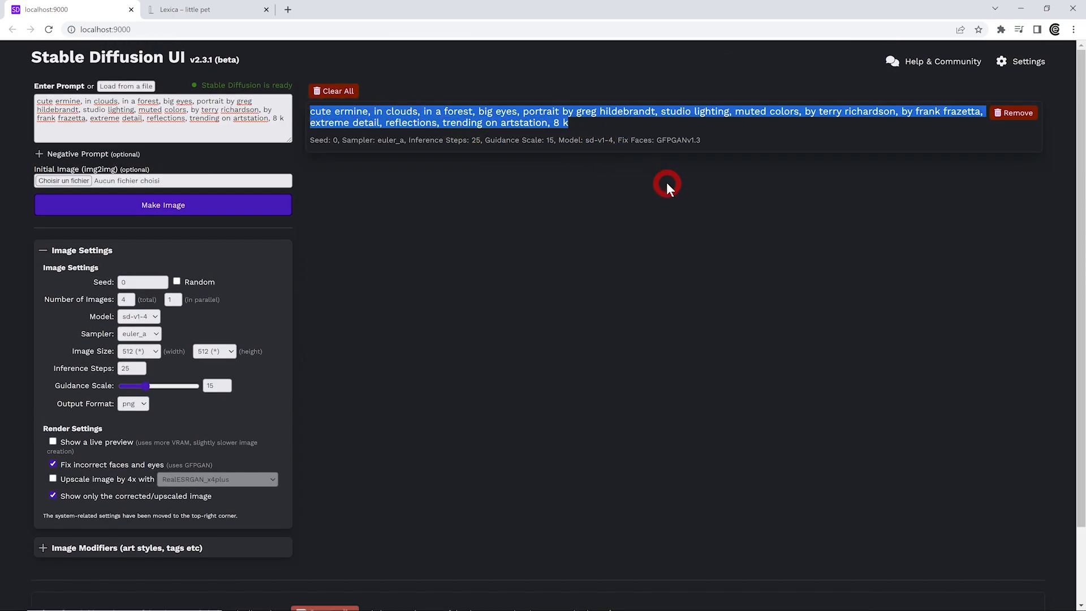
click(687, 146)
click(603, 123)
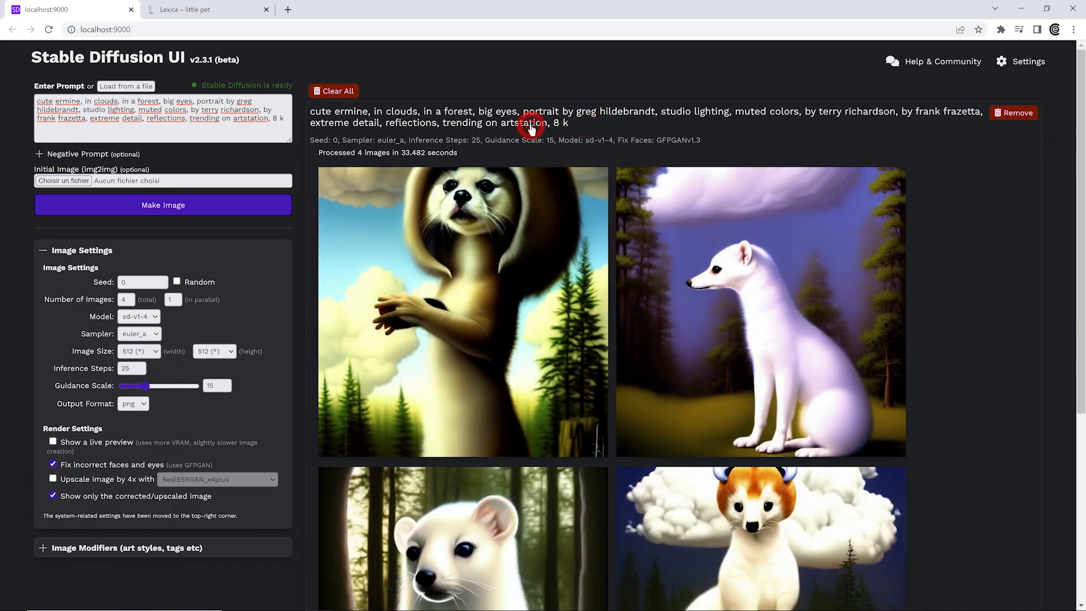
Open the system settings and review the theme and the automatic save folder
click(1003, 61)
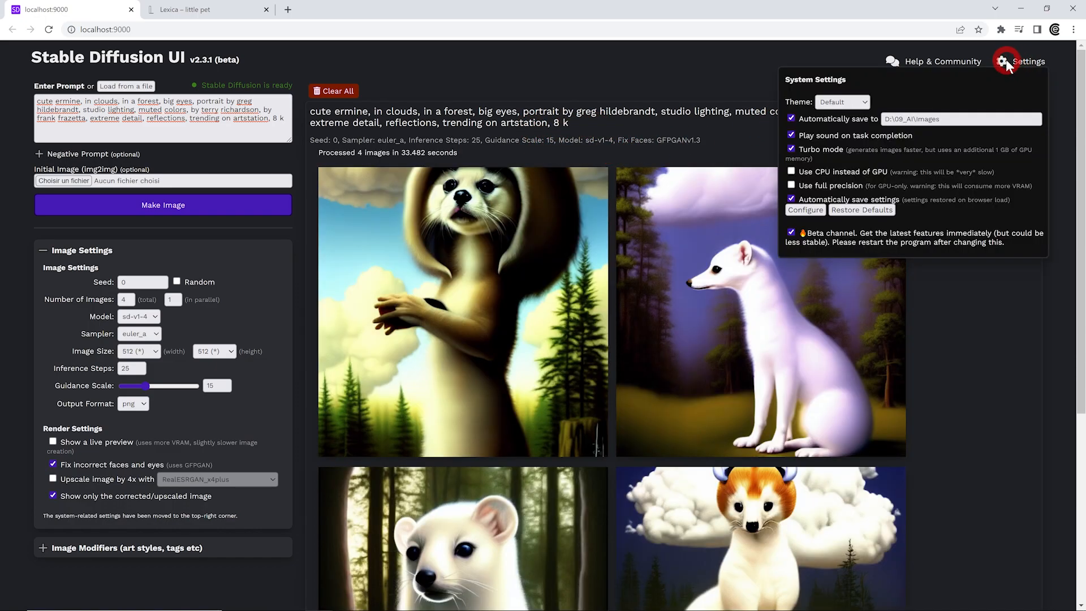
click(835, 101)
click(965, 120)
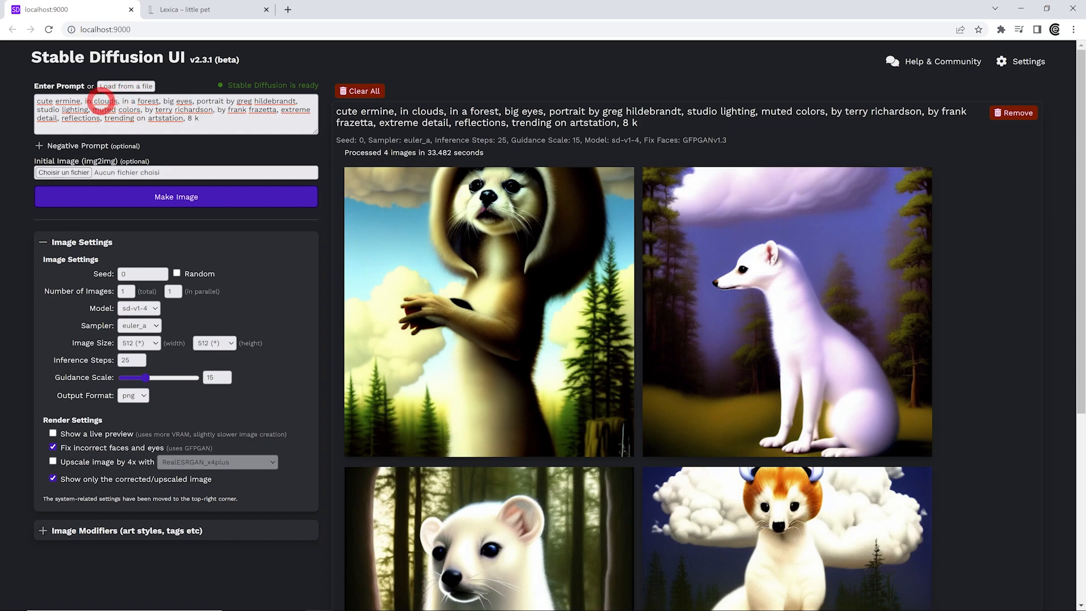
Load Nature morte.jpg as the initial image and replace the prompt text up to "studio lighting," with "A still life,"
click(63, 173)
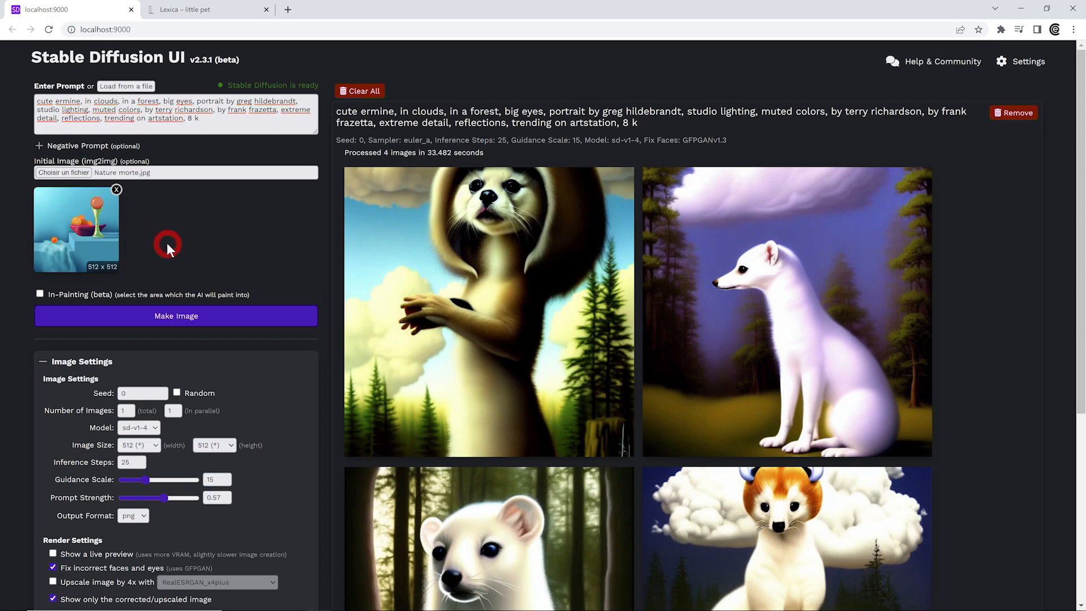
click(252, 120)
mouse_move(798, 310)
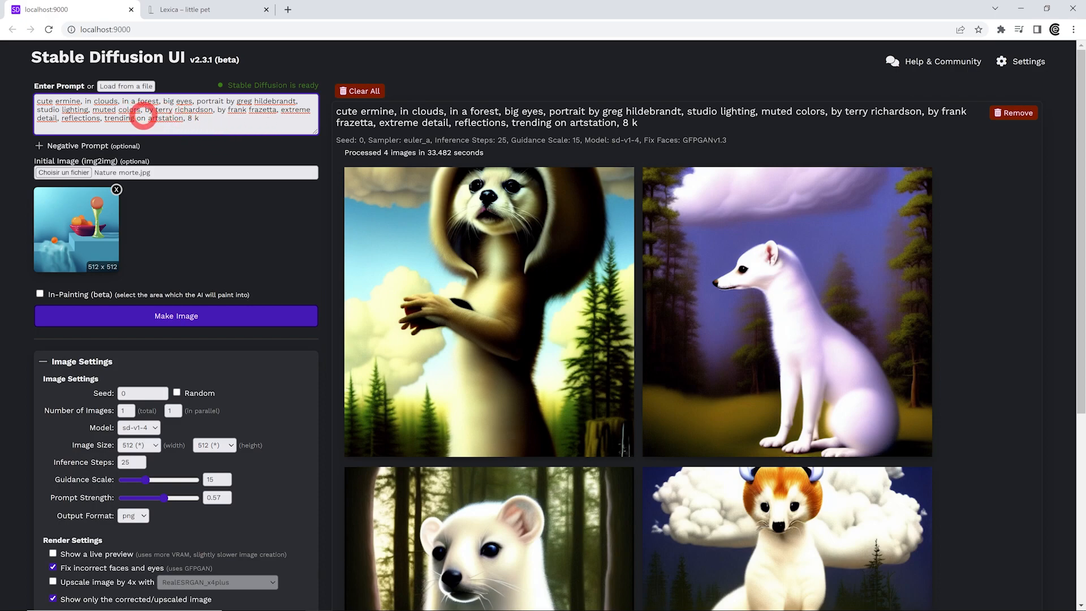
drag(89, 109, 7, 93)
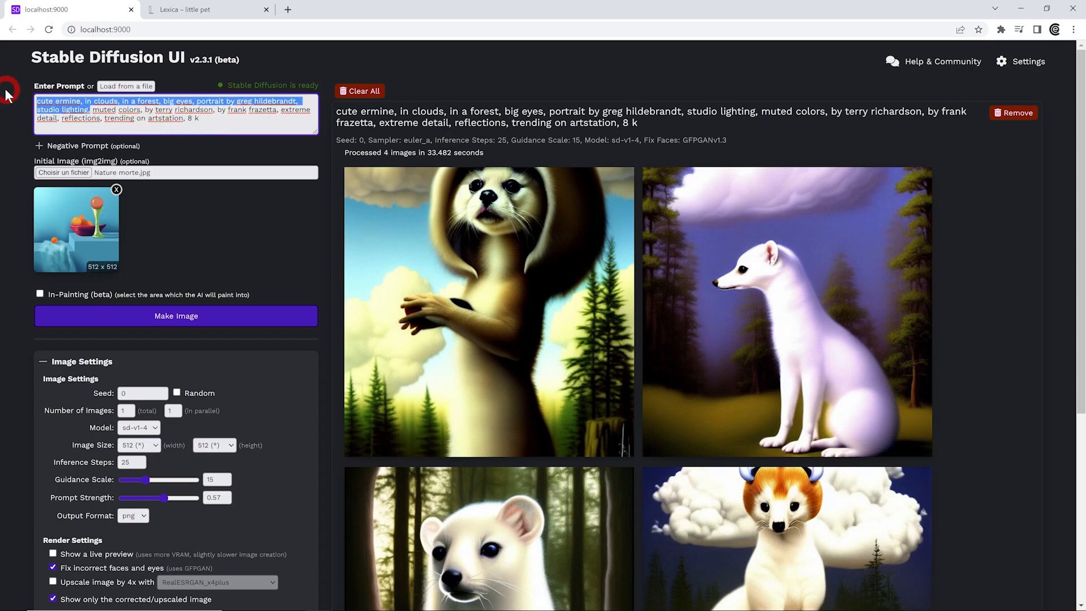
text(A still li)
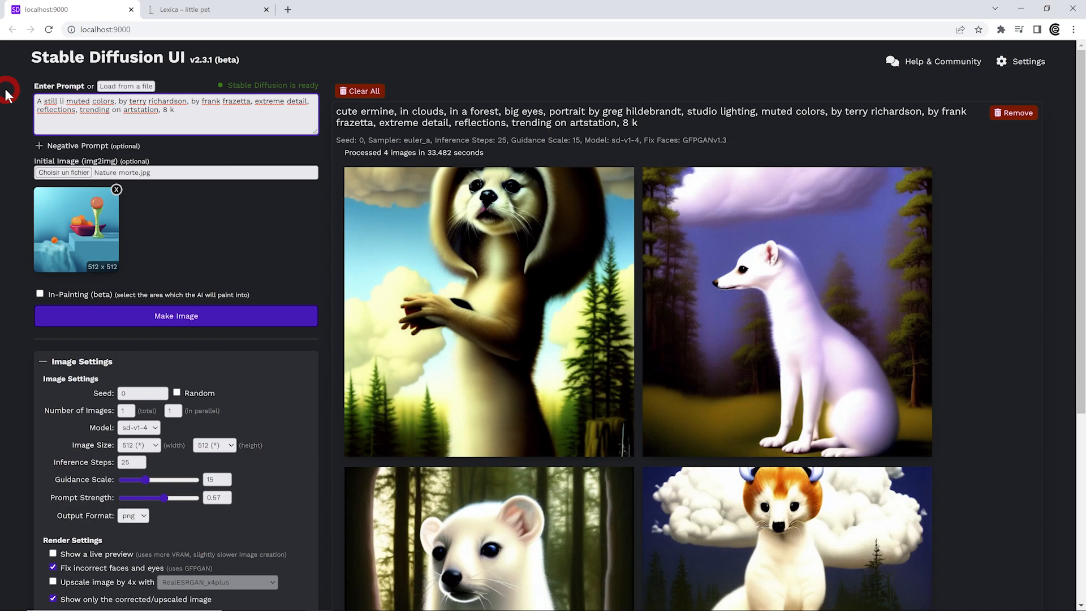
text(fe,)
Generate one image from the still life prompt and initial image, followed by a batch of 4 images
click(177, 325)
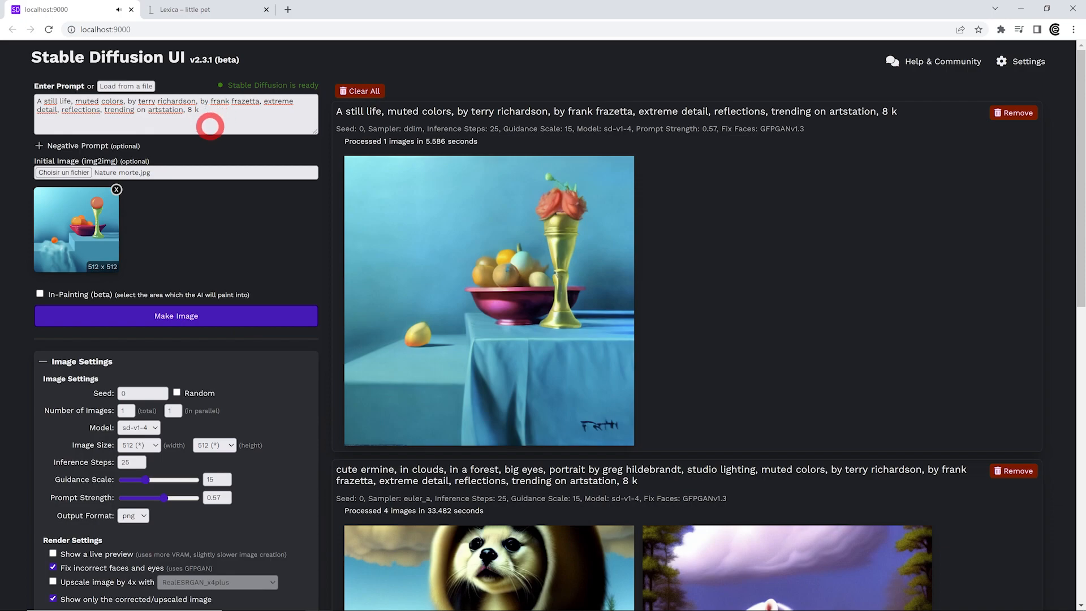
mouse_move(430, 552)
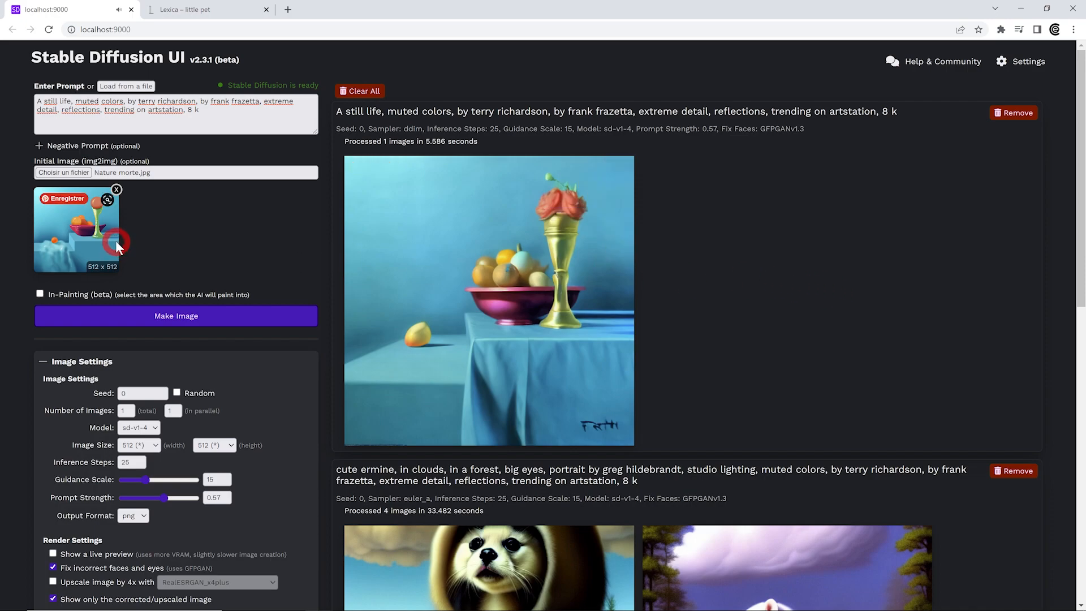
mouse_move(118, 244)
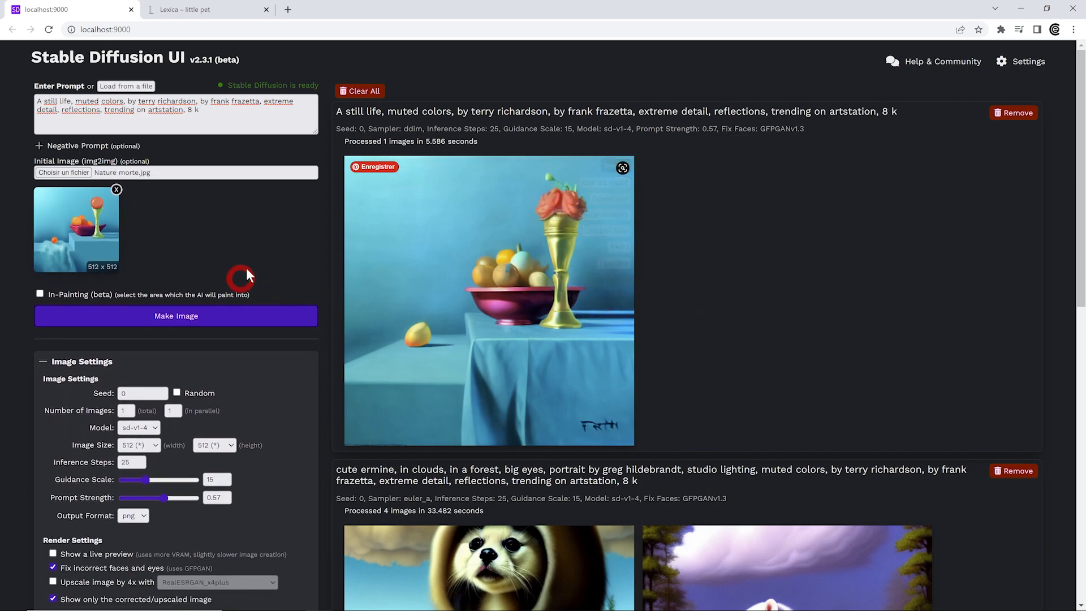
click(175, 315)
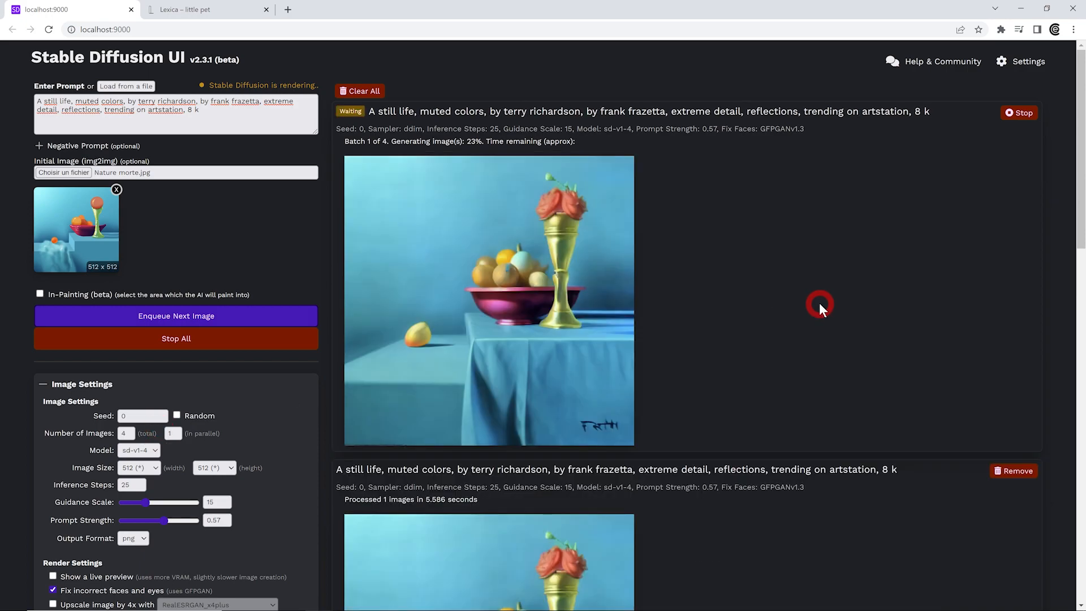
Try prompt strengths near both ends of the range, including 0.99 and 0.92, and set the prompt strength to 0.5
scroll(1000, 342, down, 2)
scroll(1002, 346, up, 2)
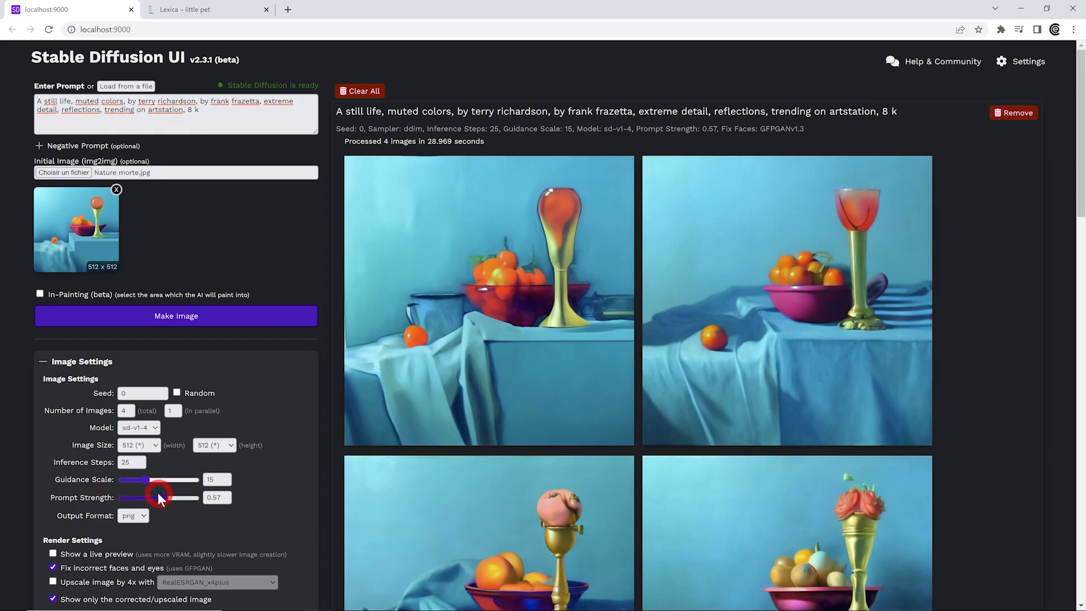
drag(164, 497, 271, 500)
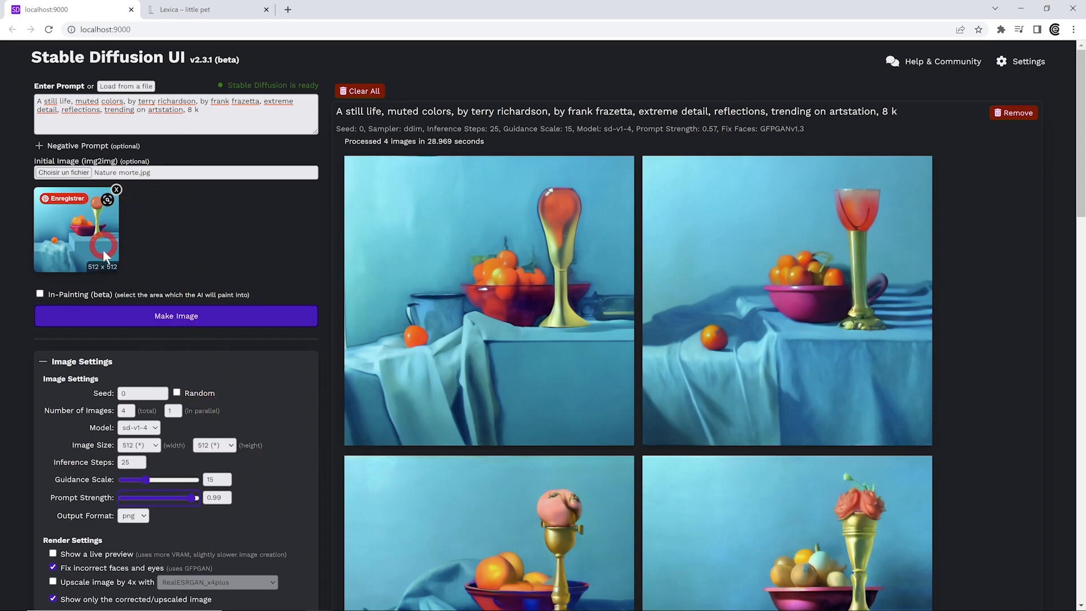
drag(196, 498, 187, 498)
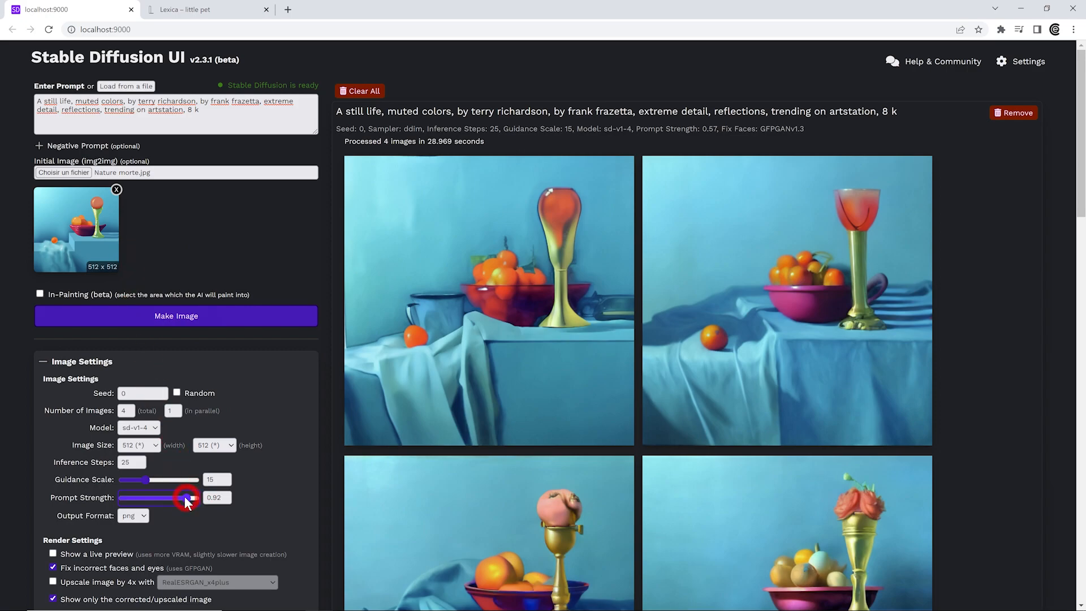
drag(119, 501, 122, 501)
mouse_move(161, 500)
mouse_down()
mouse_move(146, 501)
mouse_move(159, 498)
mouse_up()
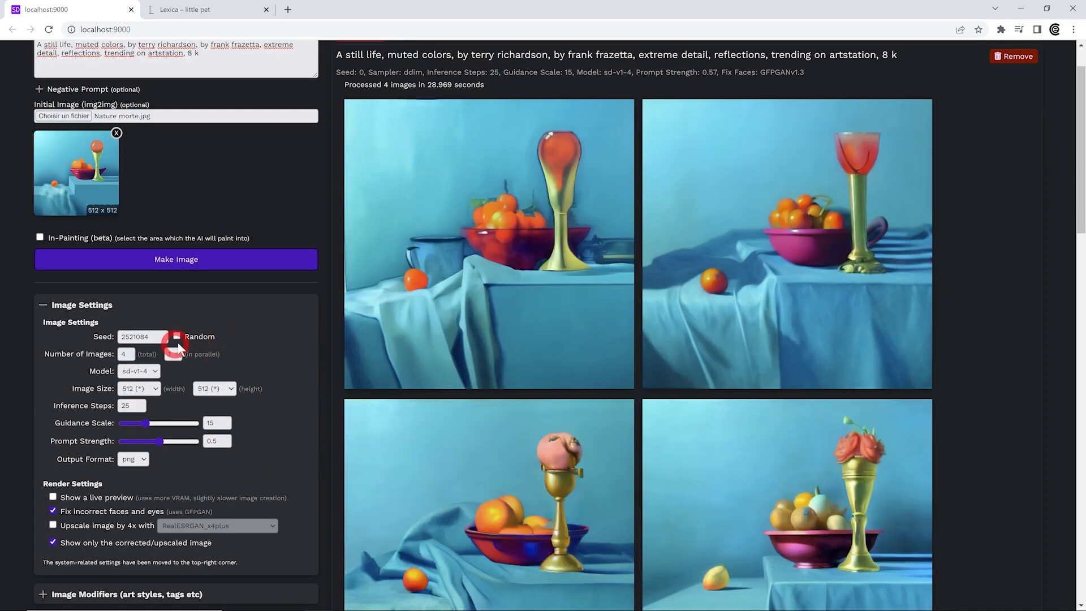
Generate a single still life image using the fixed seed 2521084 instead of a random one
click(178, 337)
double_click(153, 337)
click(87, 353)
text(1)
click(214, 262)
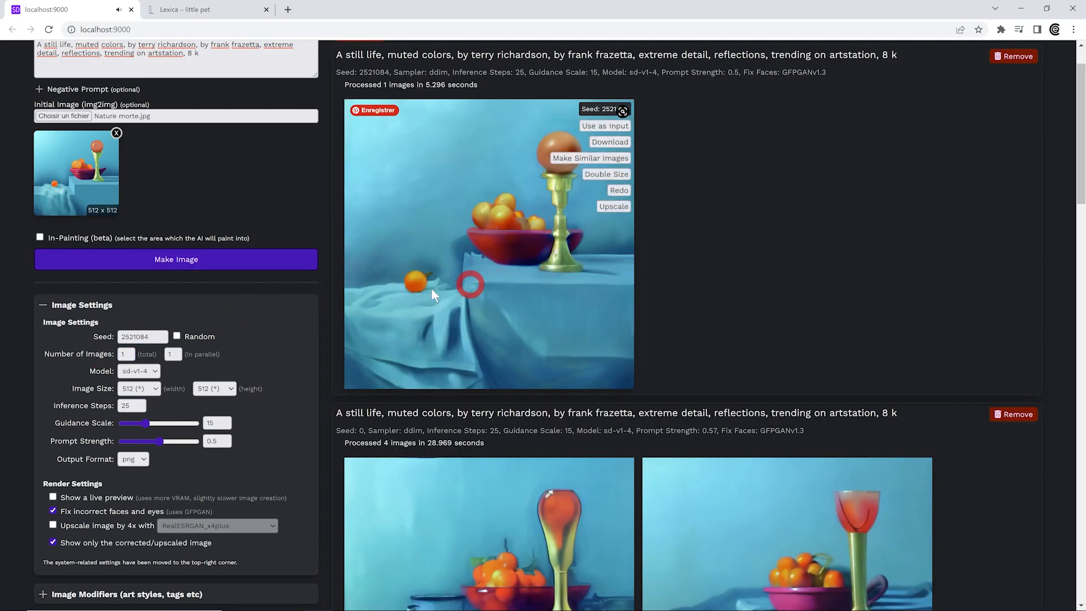
click(170, 353)
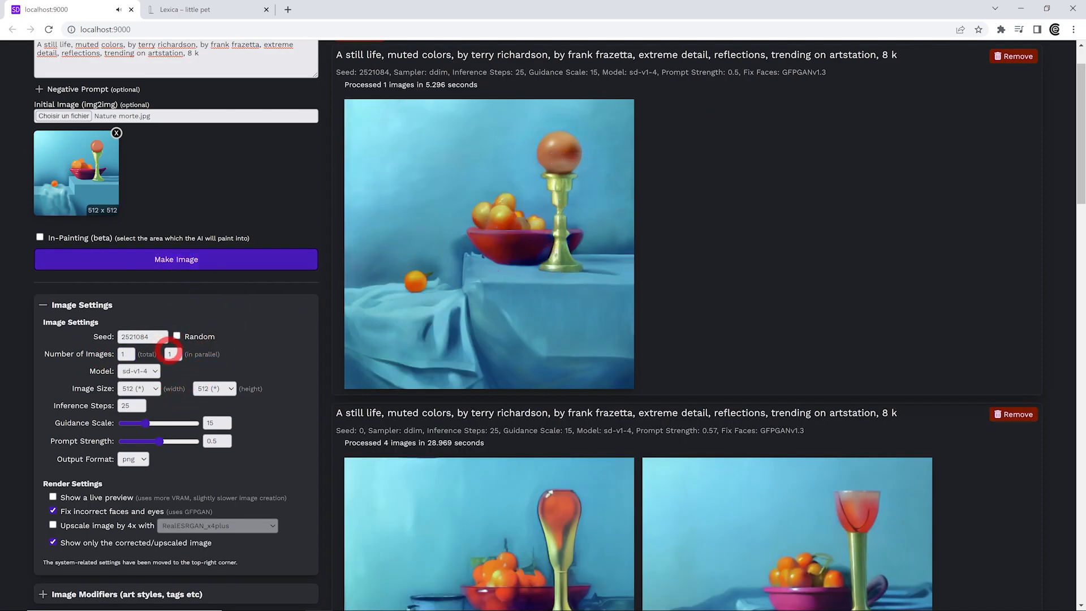
click(631, 265)
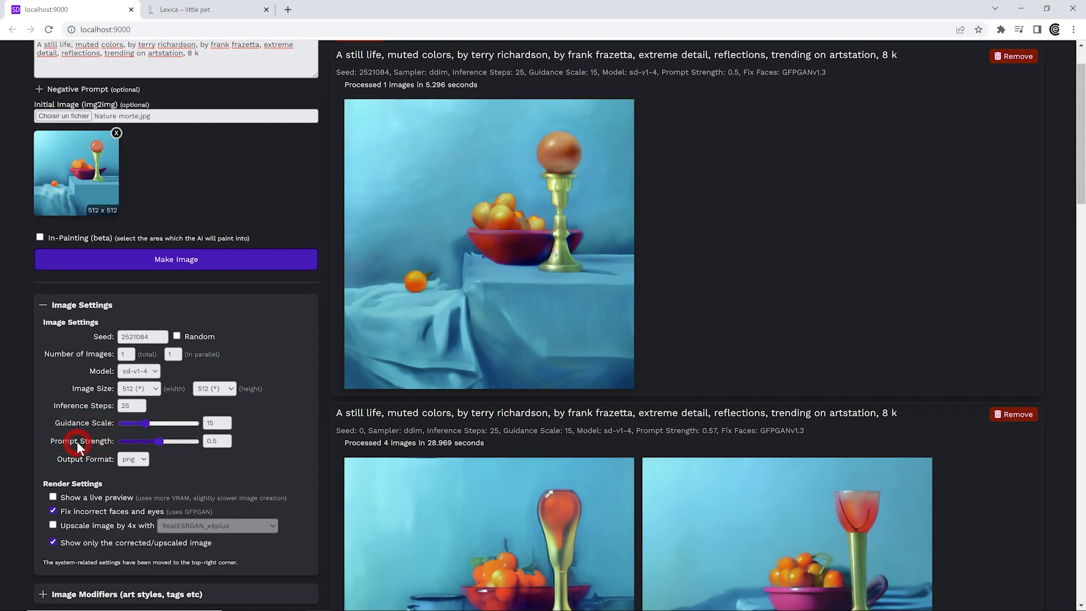
mouse_move(563, 273)
scroll(235, 290, up, 1)
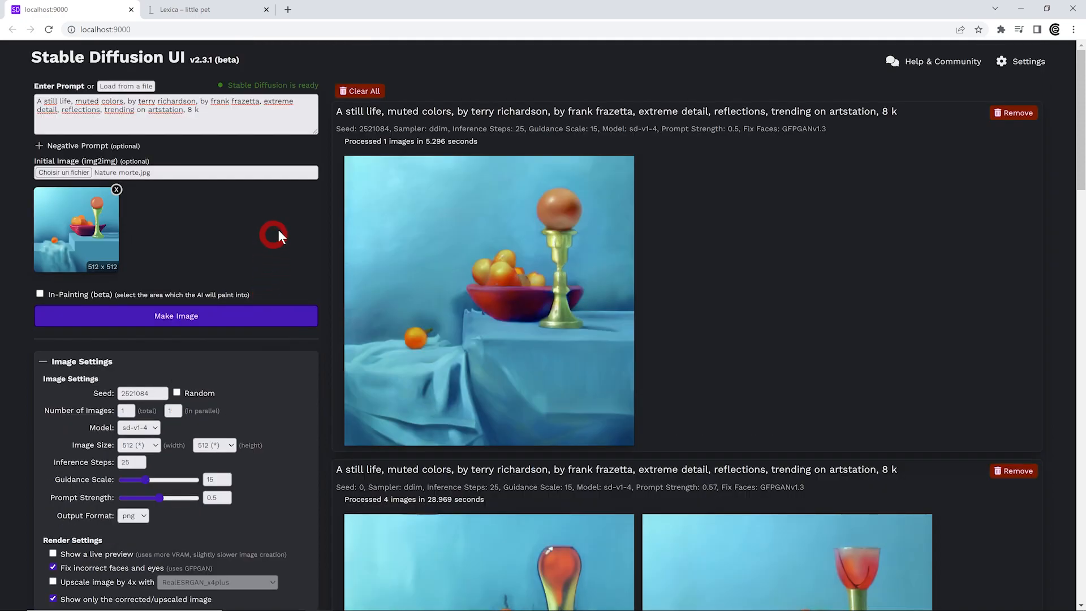
double_click(176, 57)
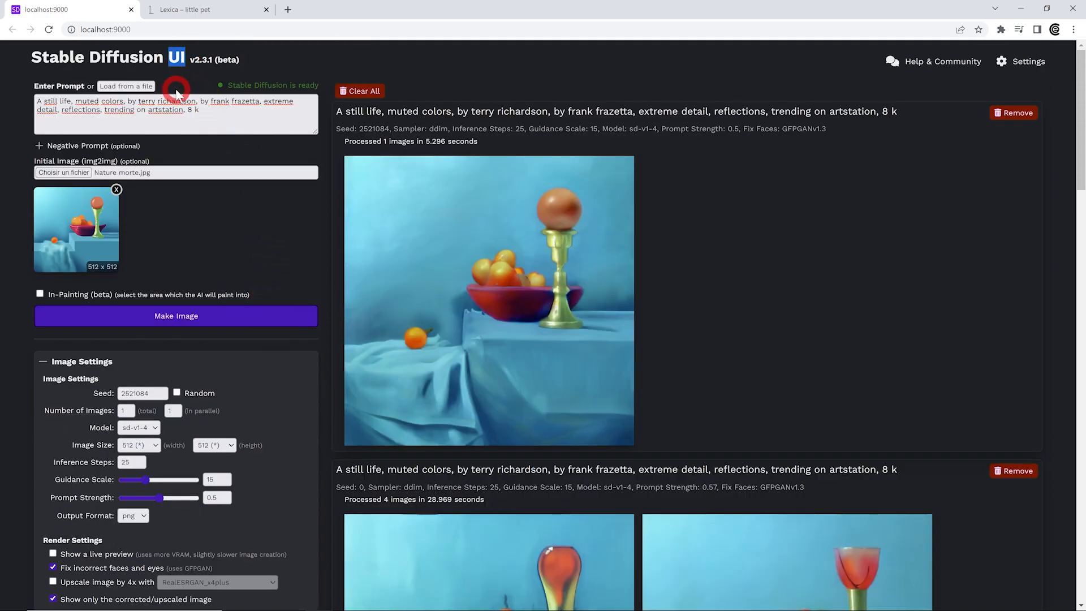
drag(239, 59, 189, 64)
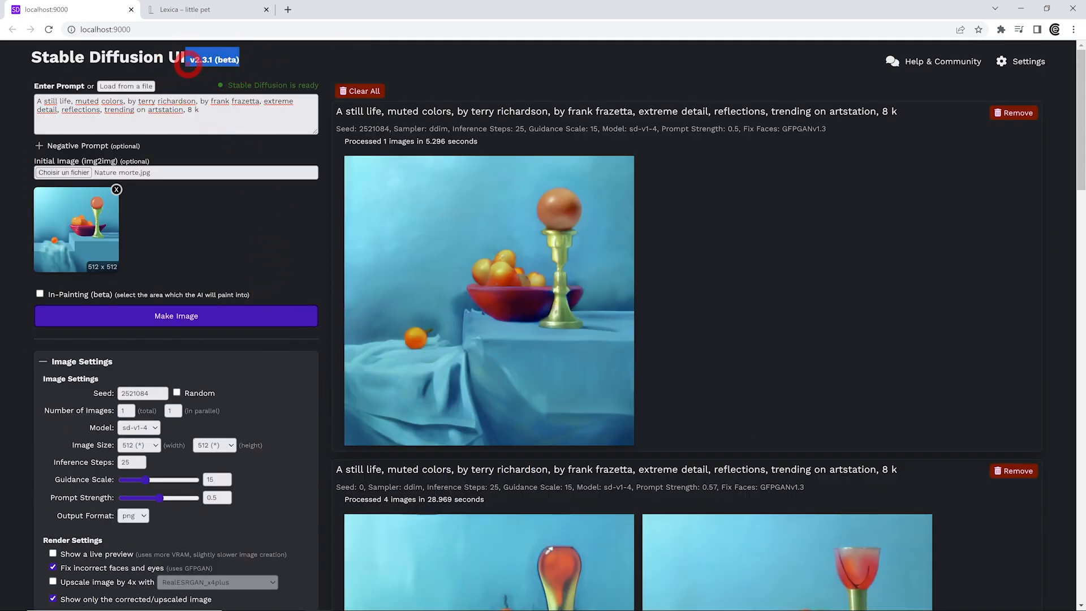
click(280, 225)
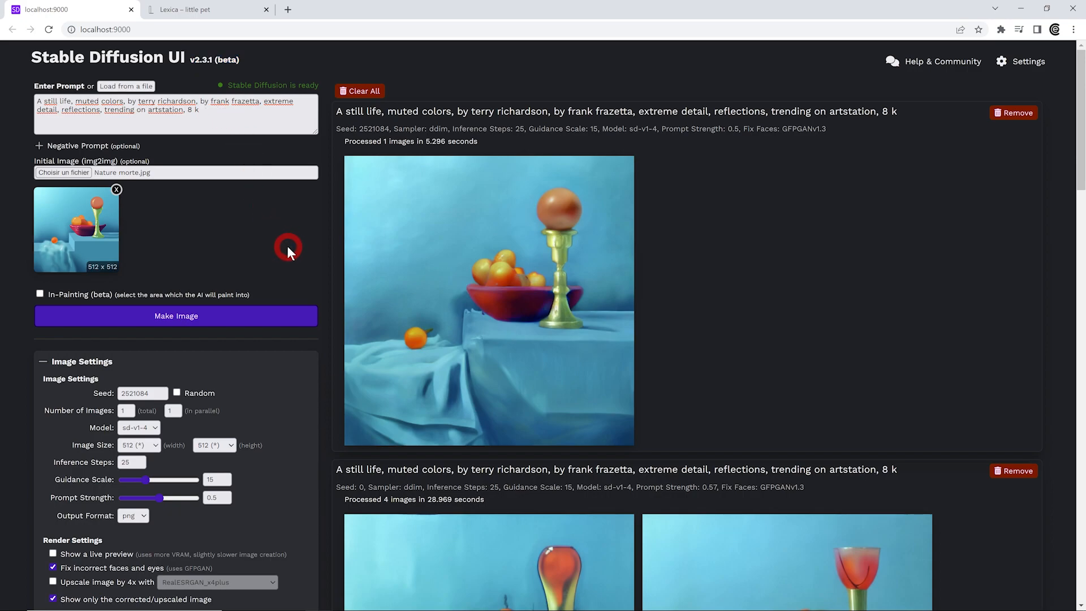
scroll(288, 246, down, 3)
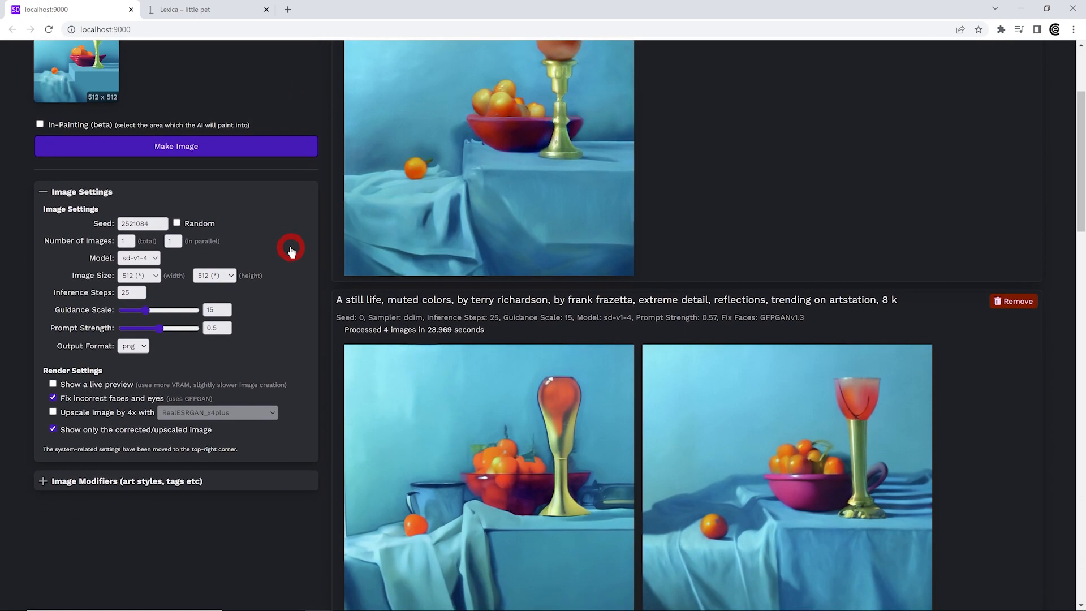
scroll(287, 246, up, 3)
click(360, 262)
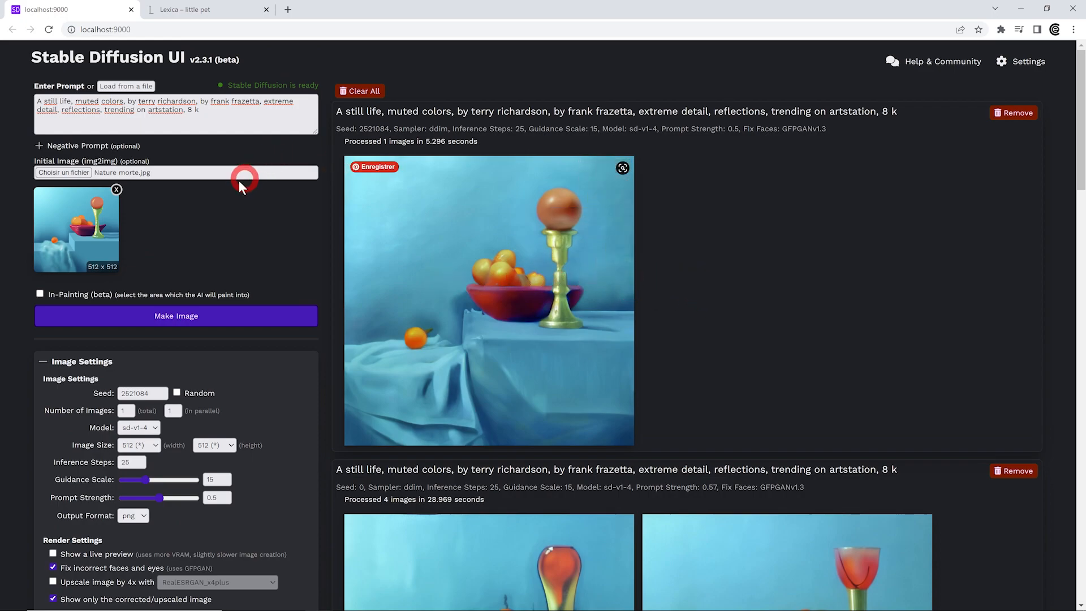
drag(168, 58, 32, 55)
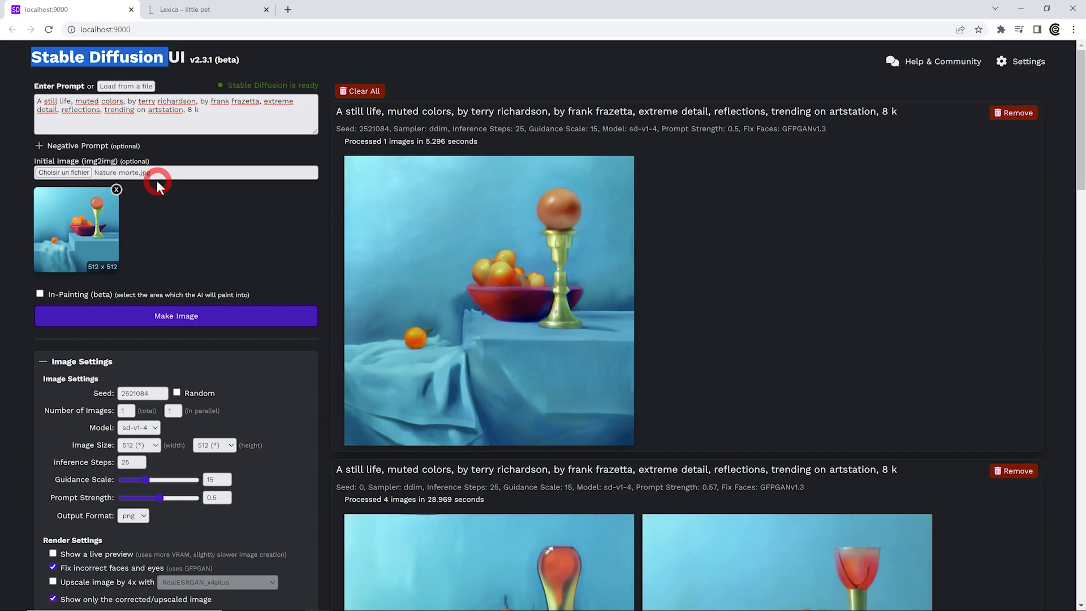
click(185, 225)
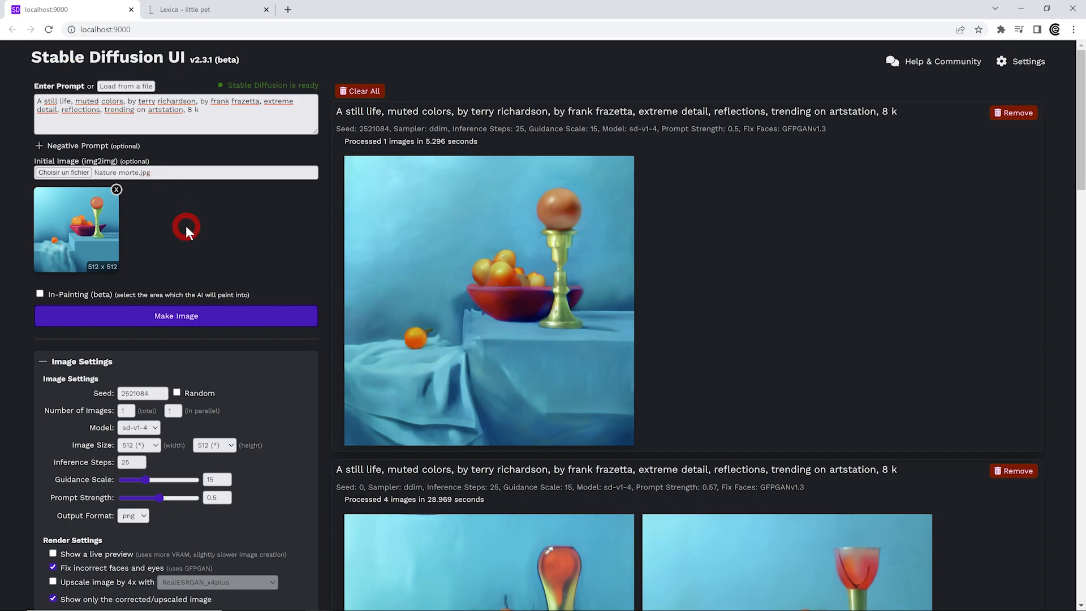